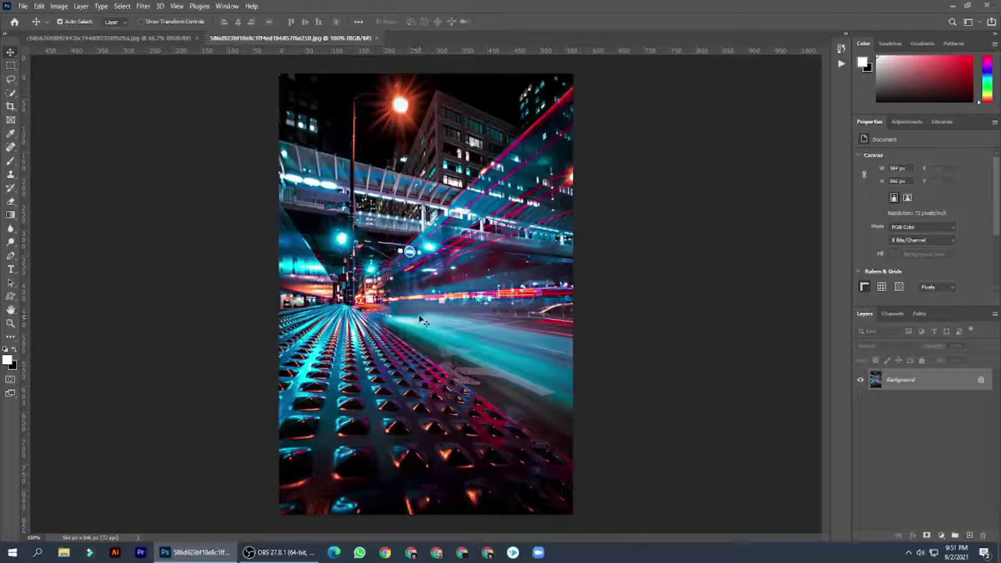
# - Duplicate the motorcycle photo onto a new layer and zoom in to 100%
pyautogui.click(173, 39)
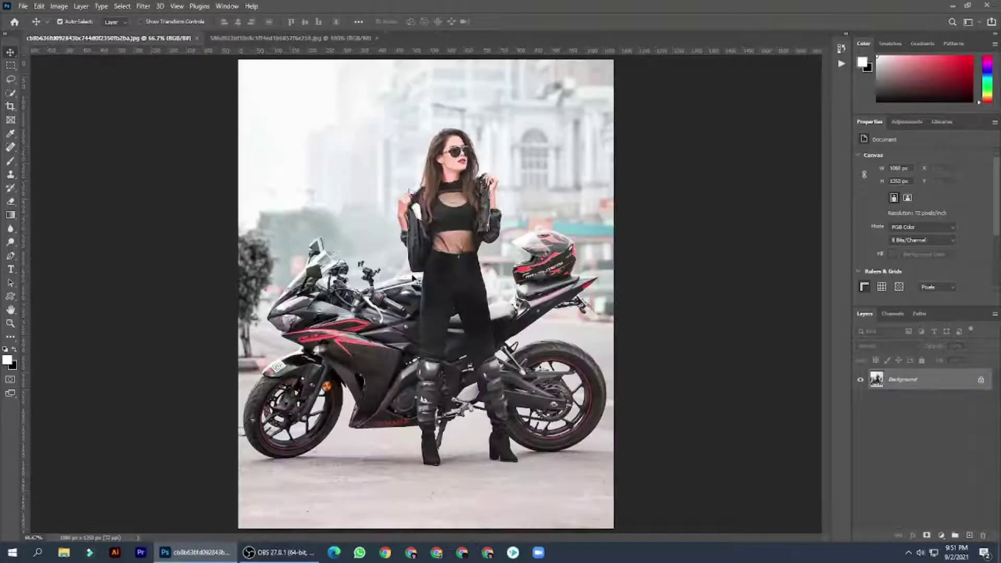
pyautogui.hotkey('ctrl', 'j')
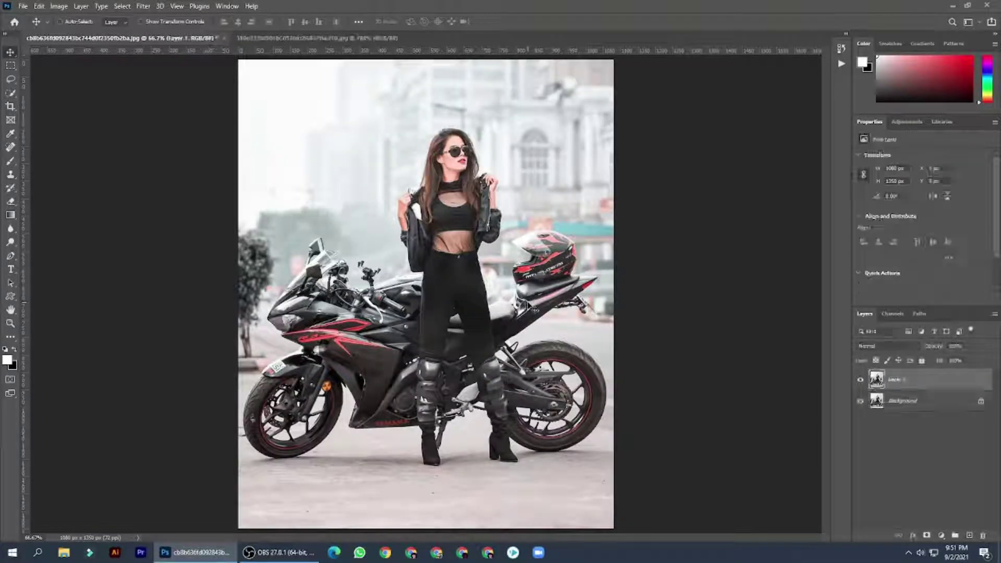
pyautogui.press('z')
pyautogui.click(472, 171)
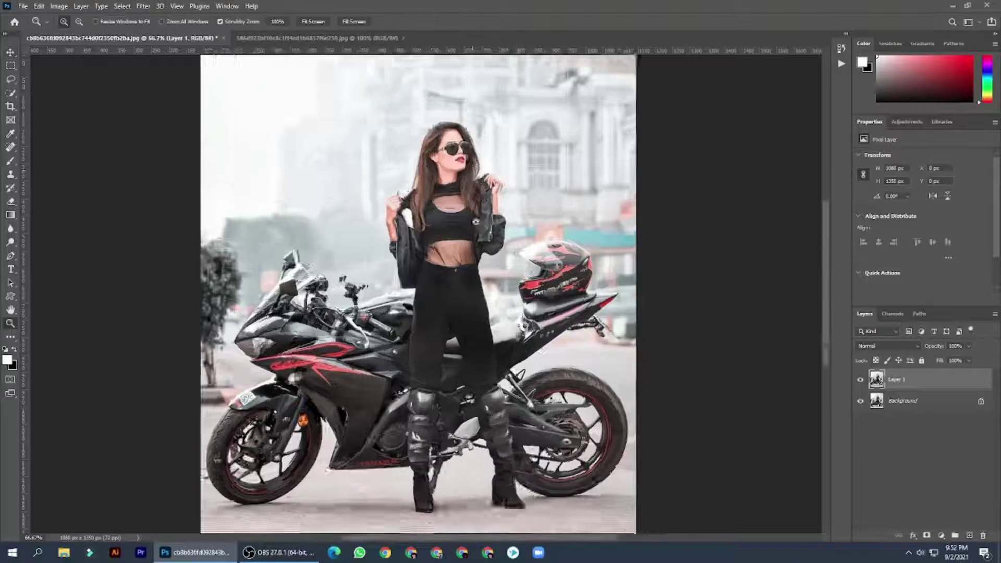
# - Quick-select the woman and the whole motorcycle, trimming the selection along the rear wheel
pyautogui.click(11, 94)
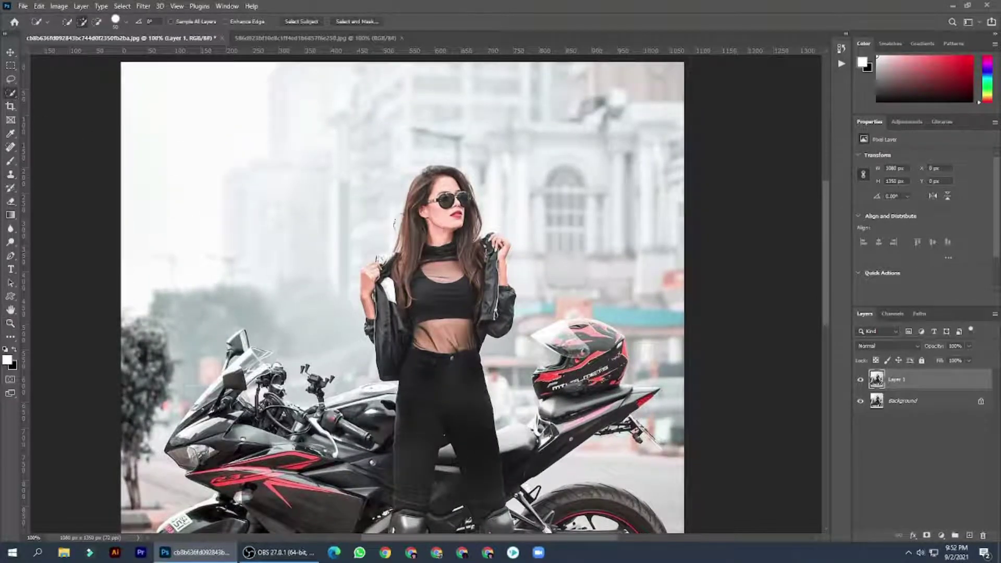
pyautogui.moveTo(425, 193)
pyautogui.mouseDown()
pyautogui.moveTo(441, 384)
pyautogui.moveTo(463, 281)
pyautogui.mouseUp()
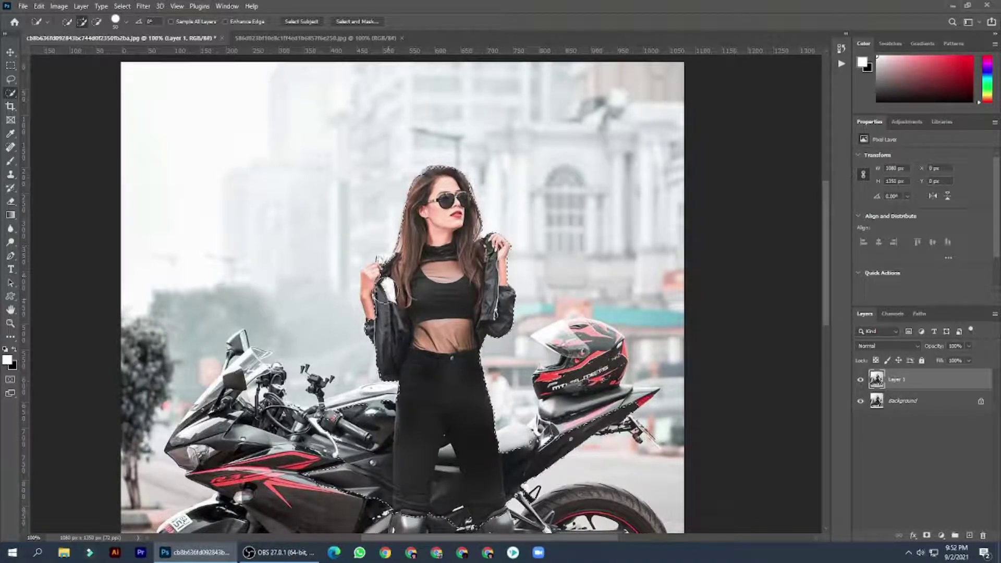
pyautogui.scroll(-3, 403, 267)
pyautogui.scroll(-2, 409, 303)
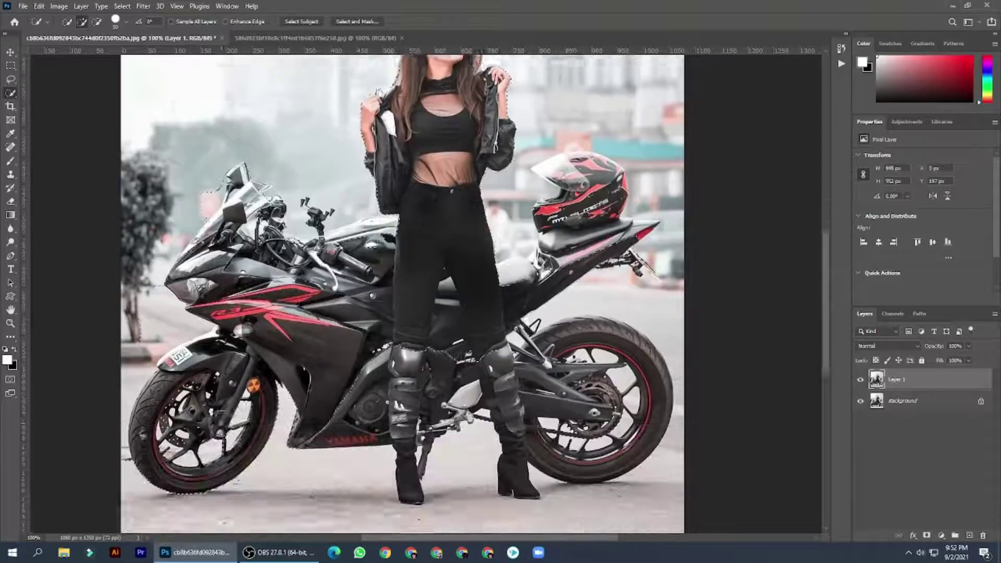
pyautogui.scroll(-1, 412, 357)
pyautogui.moveTo(526, 292); pyautogui.dragTo(670, 370)
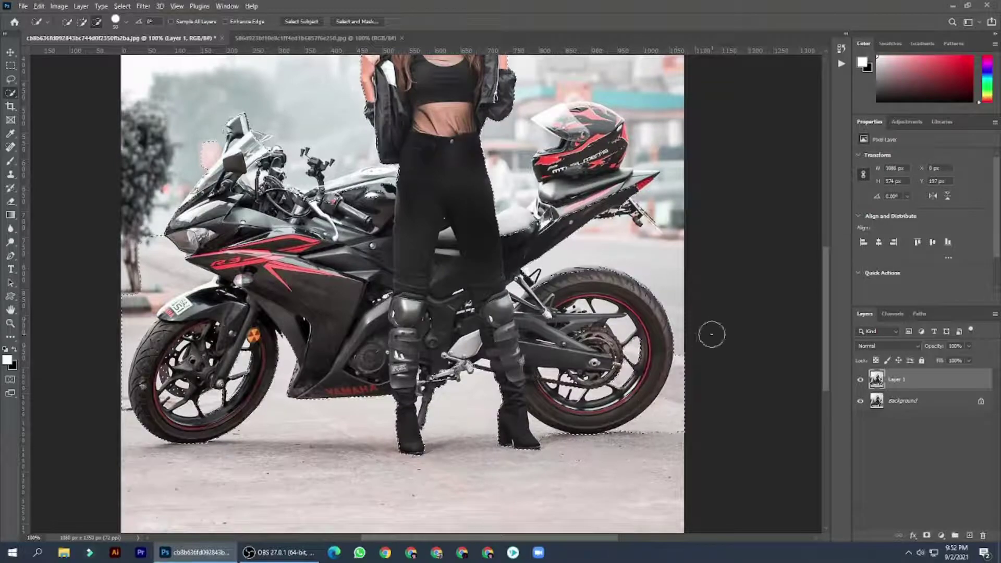
pyautogui.keyDown('alt'); pyautogui.click(686, 398); pyautogui.keyUp('alt')
pyautogui.scroll(1, 672, 397)
pyautogui.scroll(-1, 605, 333)
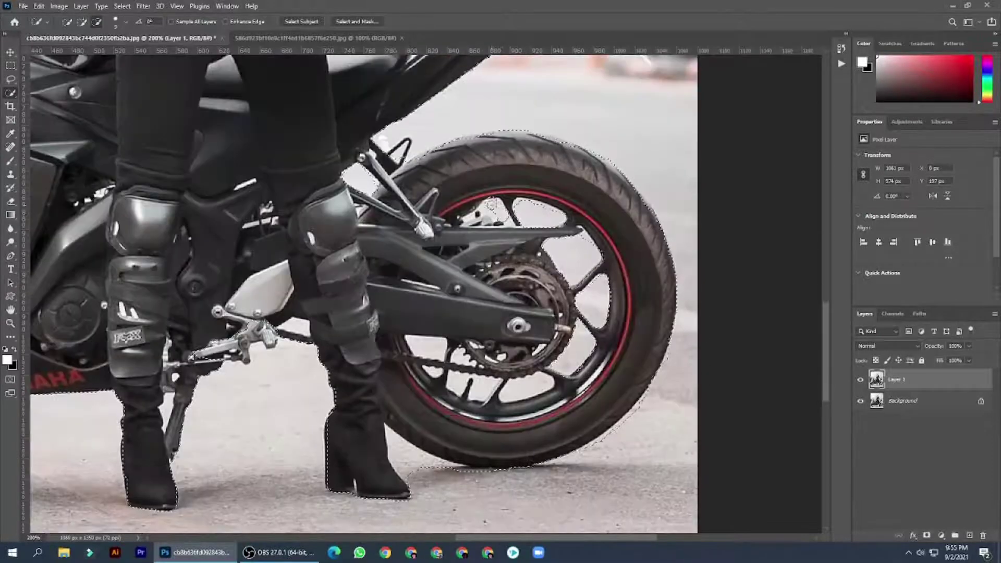
pyautogui.scroll(-2, 605, 331)
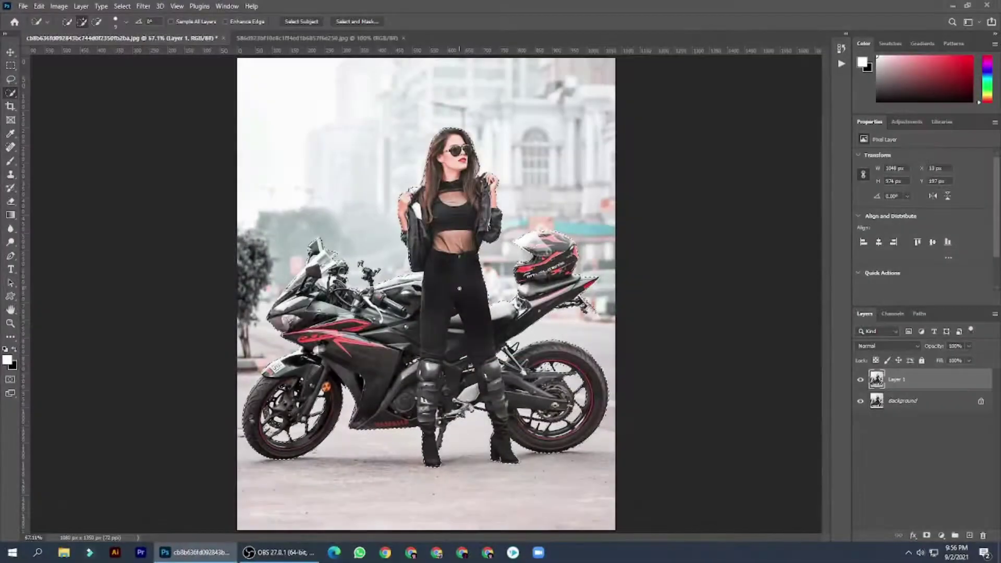
# - In Select and Mask, refine the mask edge around the brake caliper with the Refine Edge Brush
pyautogui.click(358, 19)
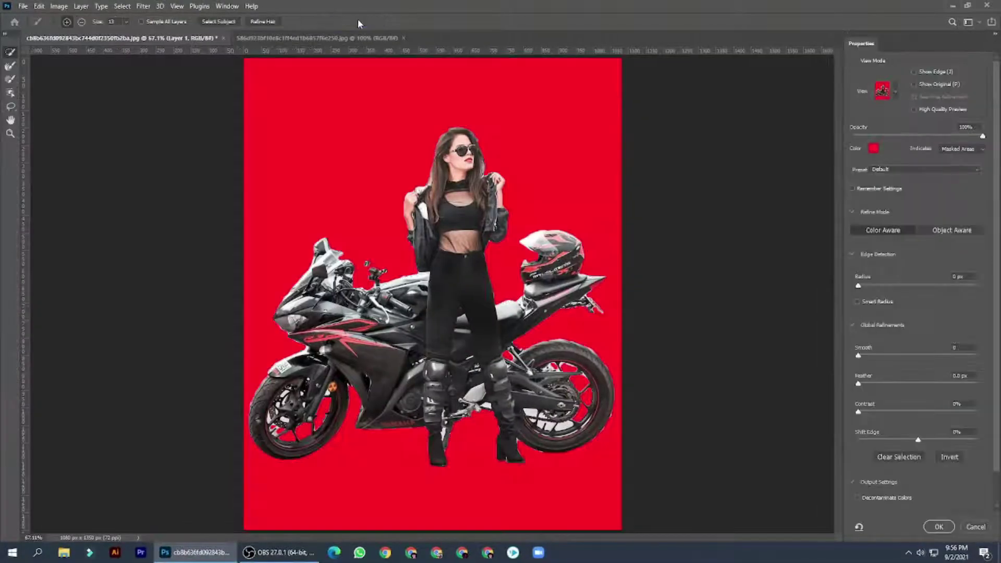
pyautogui.click(12, 69)
pyautogui.click(107, 24)
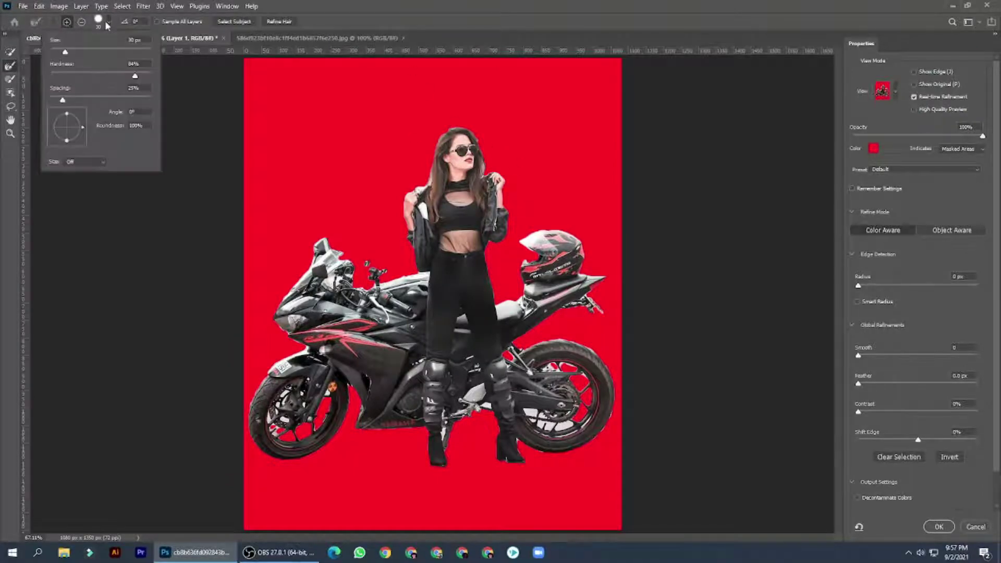
pyautogui.click(107, 25)
pyautogui.click(107, 25)
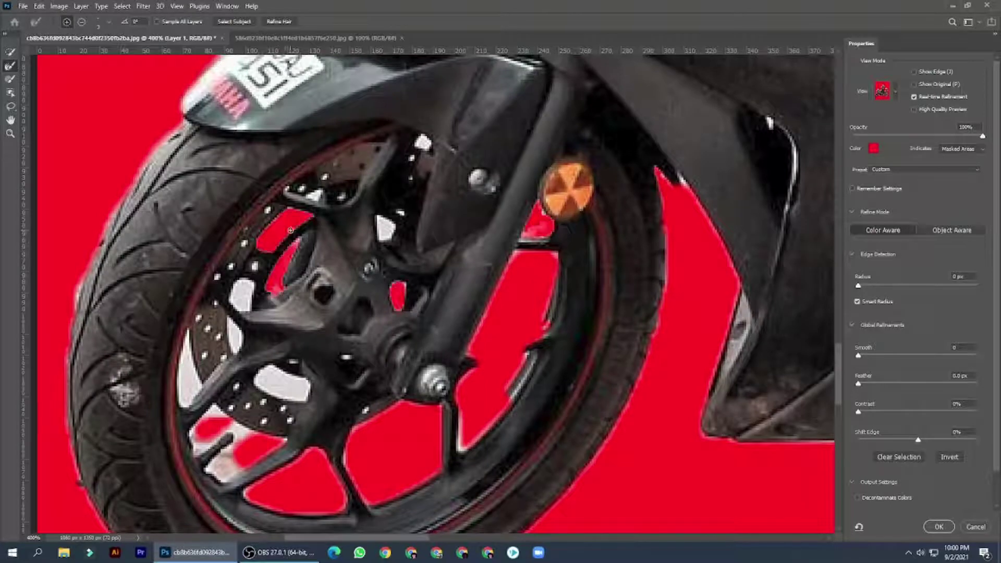
pyautogui.click(290, 230)
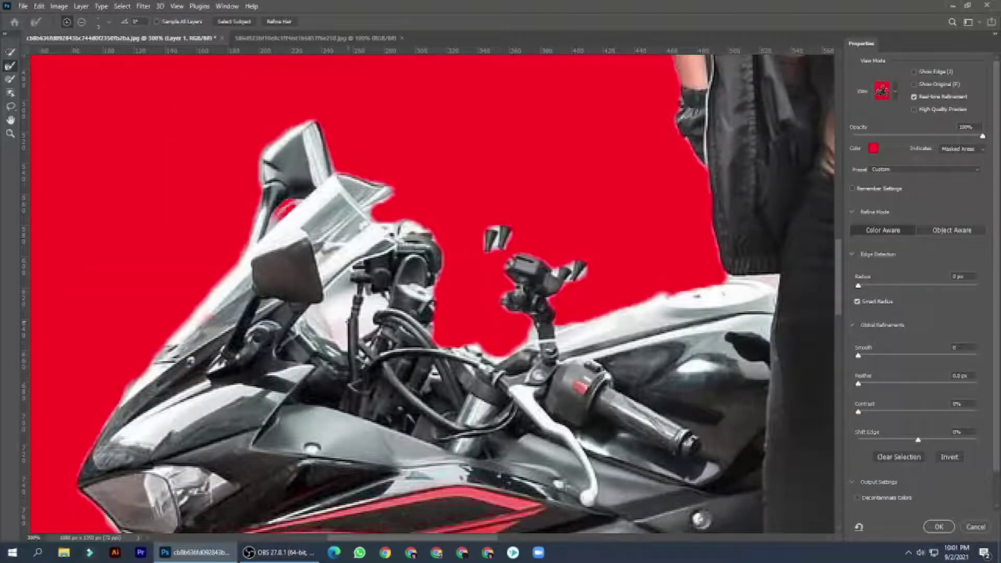
# - Scale the cut-out to about 47.5% and position it on the neon street
pyautogui.hotkey('ctrl', '0')
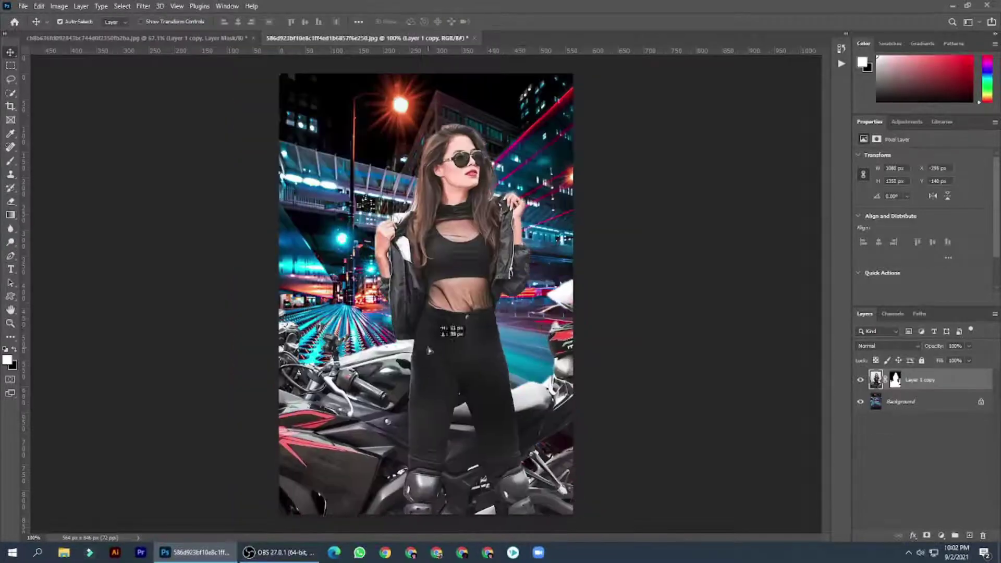
pyautogui.moveTo(632, 386); pyautogui.dragTo(552, 337)
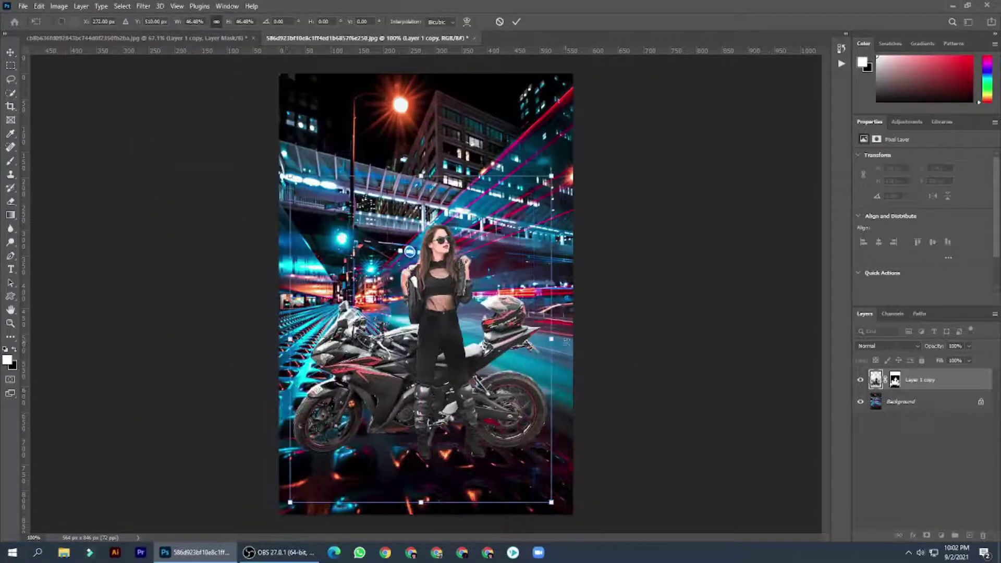
pyautogui.moveTo(464, 349); pyautogui.dragTo(480, 331)
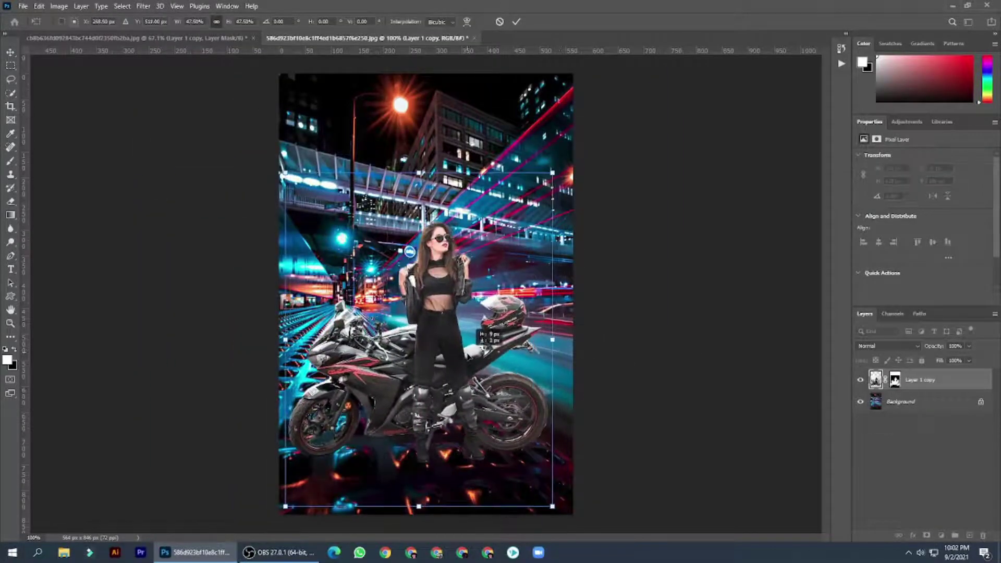
pyautogui.click(516, 21)
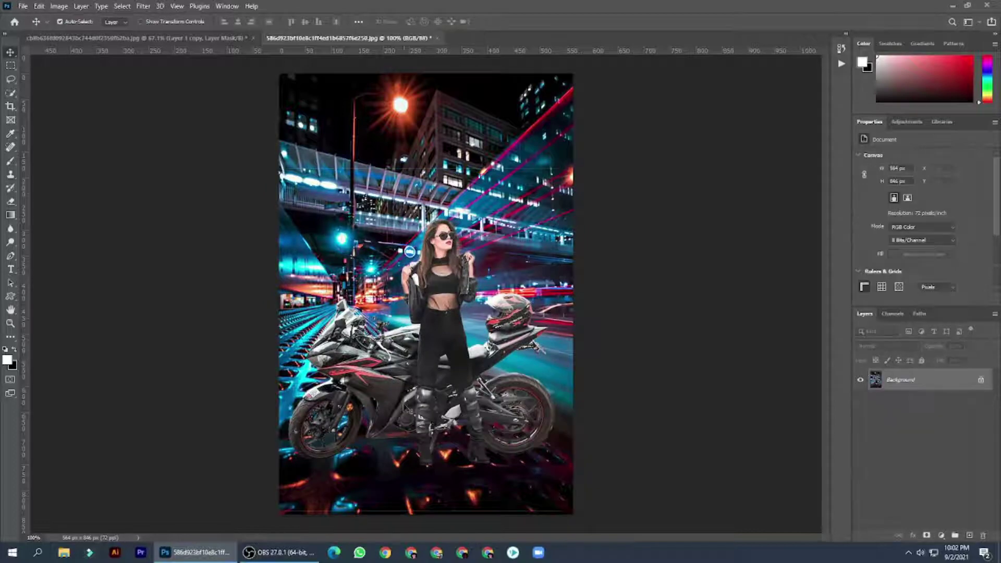
# - Erase the leftover white fringe around the motorcycle's front and front fender
pyautogui.press('z')
pyautogui.click(415, 395)
pyautogui.scroll(-3, 415, 394)
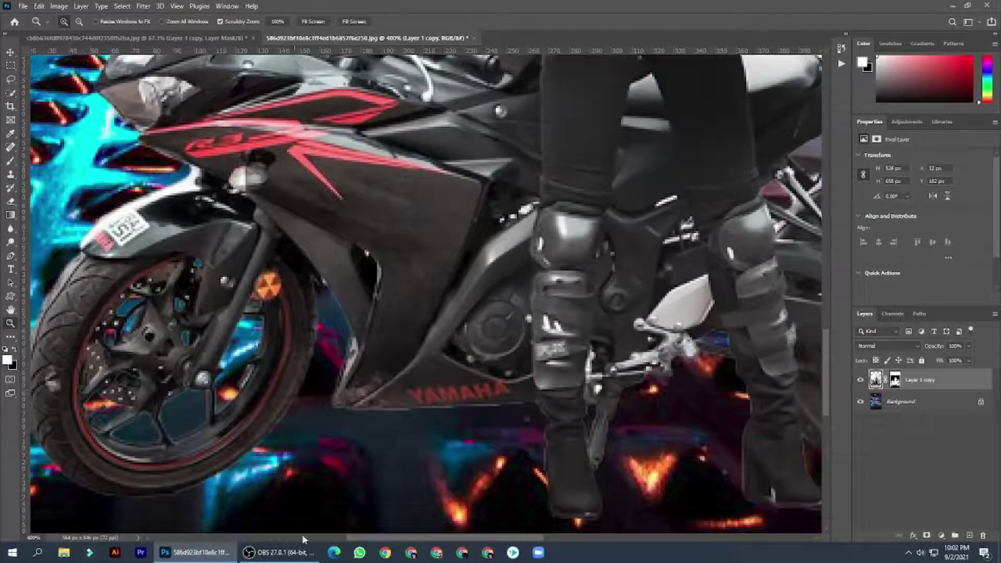
pyautogui.hotkey('ctrl', '+')
pyautogui.press('e')
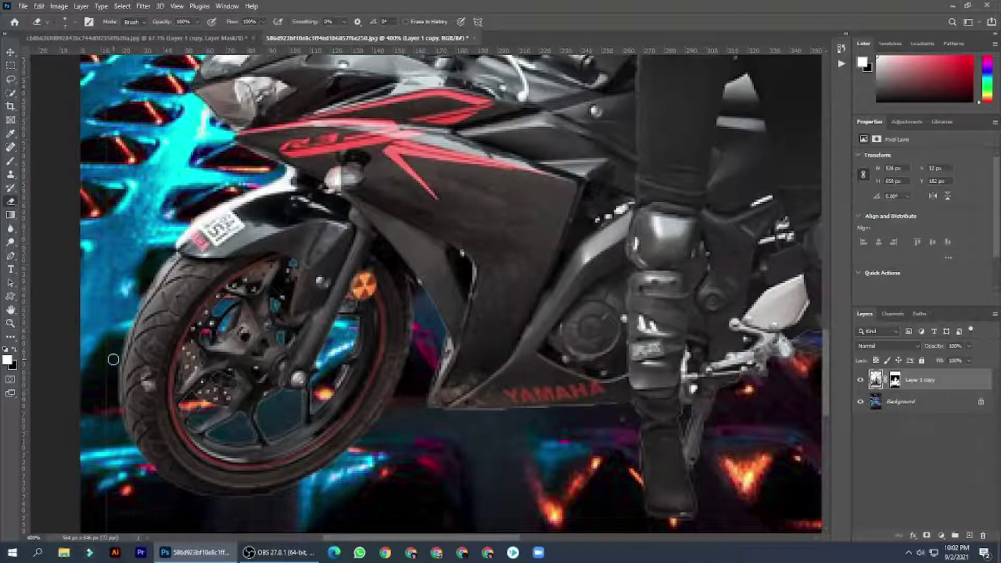
pyautogui.scroll(3, 264, 278)
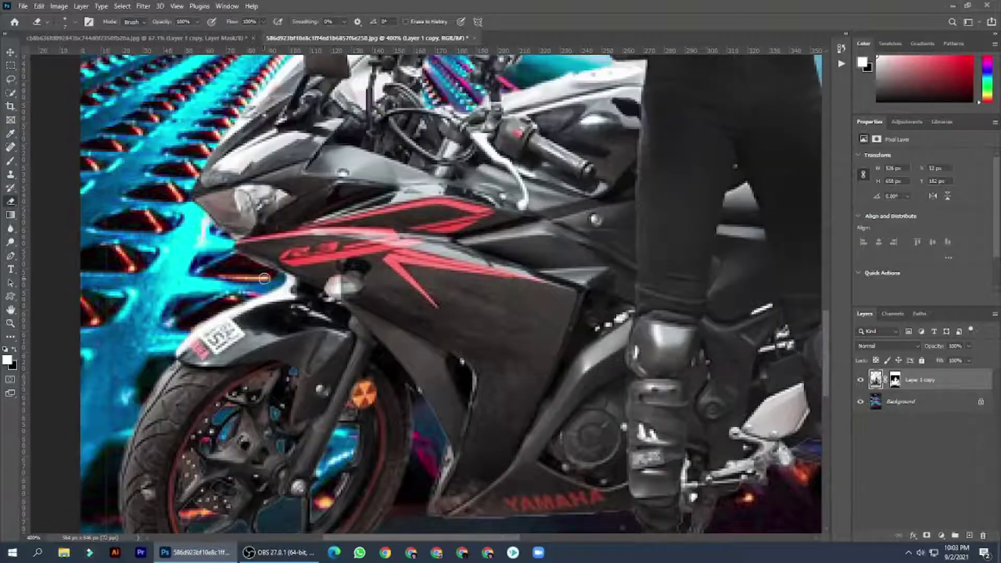
pyautogui.moveTo(287, 286); pyautogui.dragTo(250, 305)
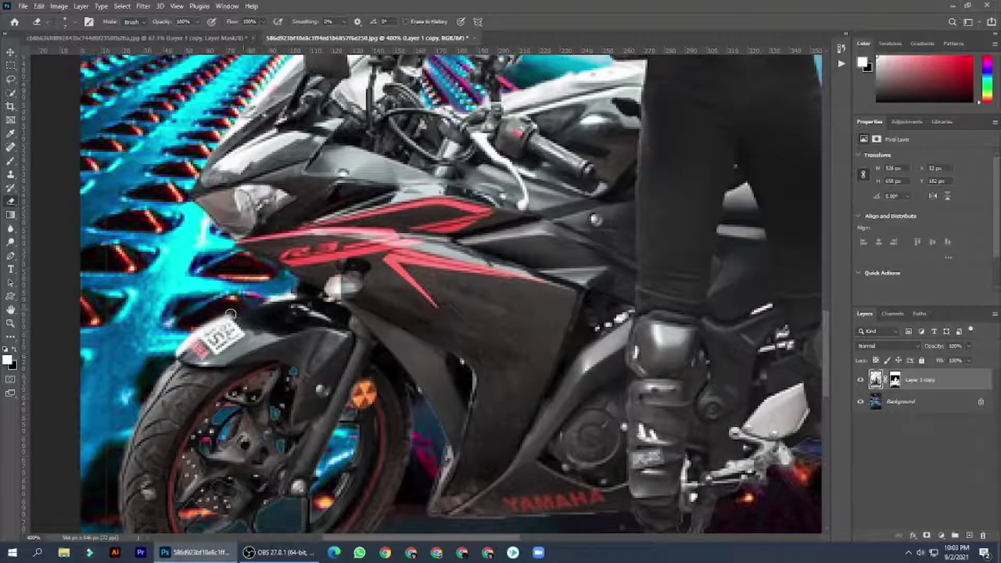
pyautogui.scroll(5, 261, 282)
pyautogui.scroll(2, 301, 233)
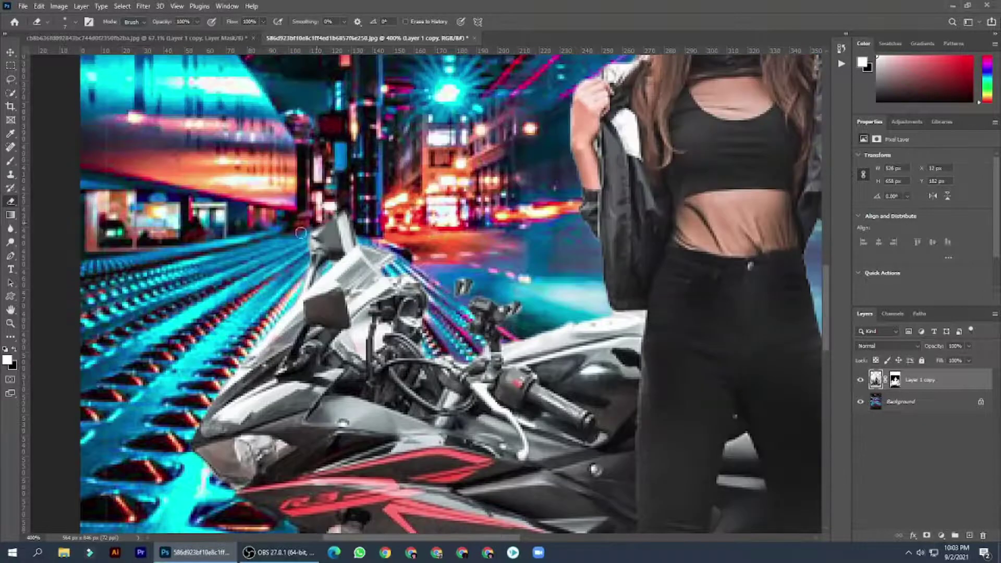
pyautogui.scroll(-2, 308, 244)
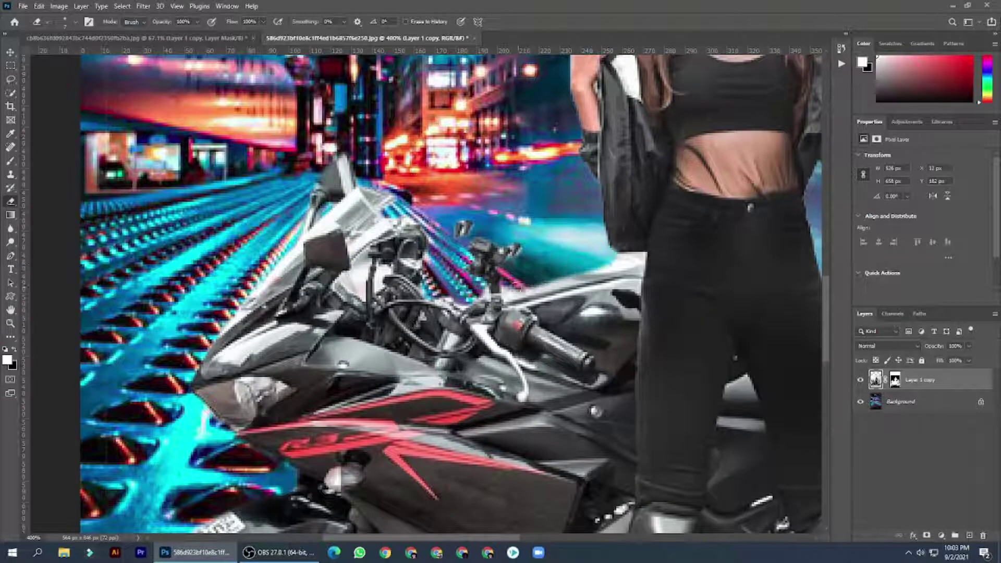
pyautogui.moveTo(574, 261); pyautogui.dragTo(508, 295)
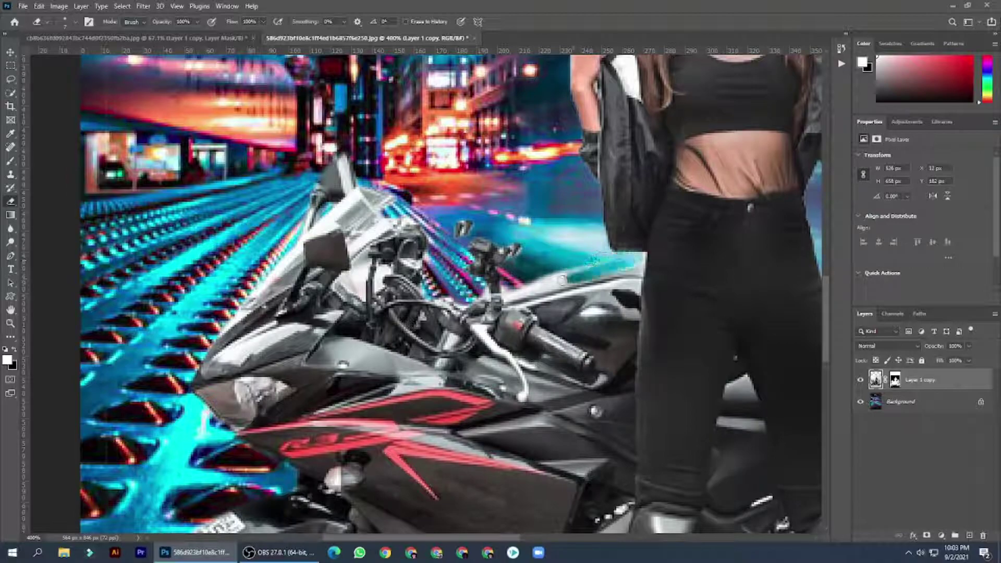
pyautogui.hotkey('ctrl', '0')
# - Zoom to 300% on the woman and erase the leftover fringe around her helmet
pyautogui.press('z')
pyautogui.click(424, 290)
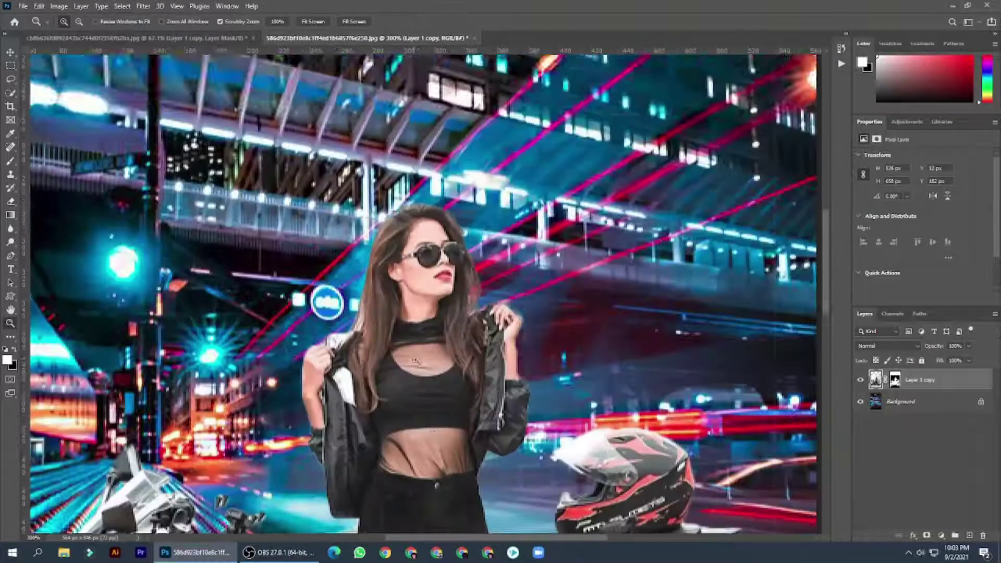
pyautogui.click(424, 313)
pyautogui.click(11, 201)
pyautogui.scroll(2, 334, 191)
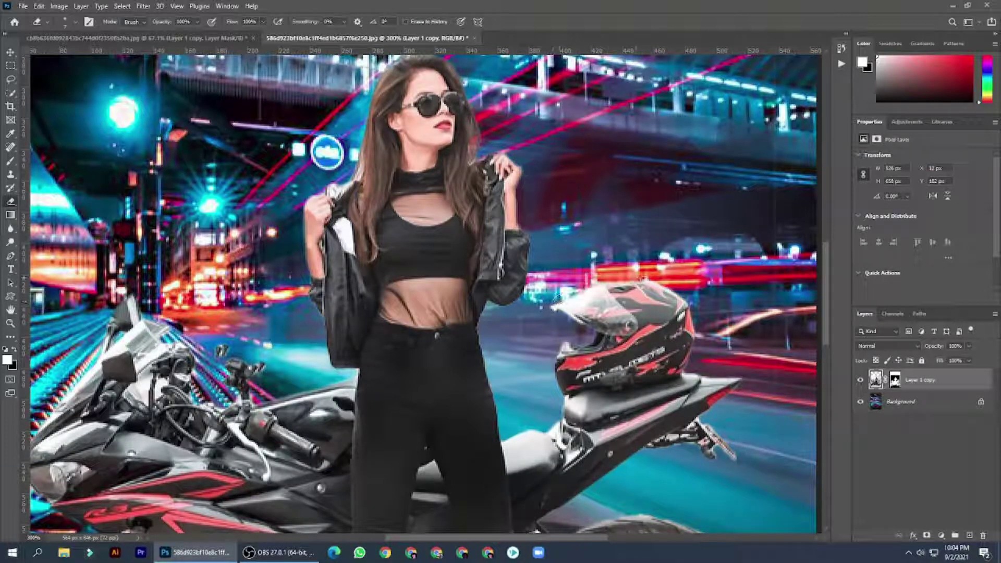
pyautogui.moveTo(558, 302); pyautogui.dragTo(696, 313)
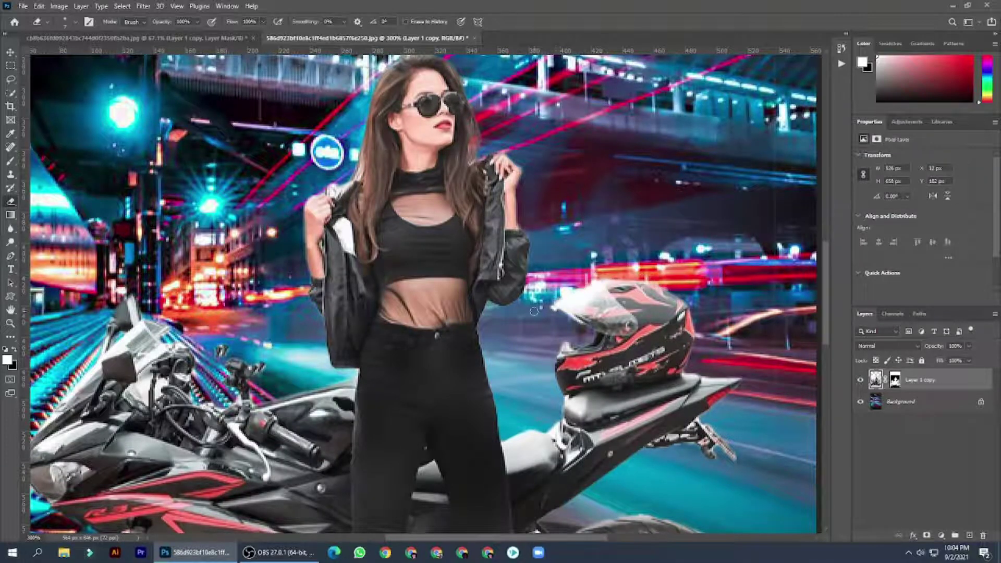
pyautogui.scroll(-2, 534, 312)
pyautogui.scroll(-3, 720, 299)
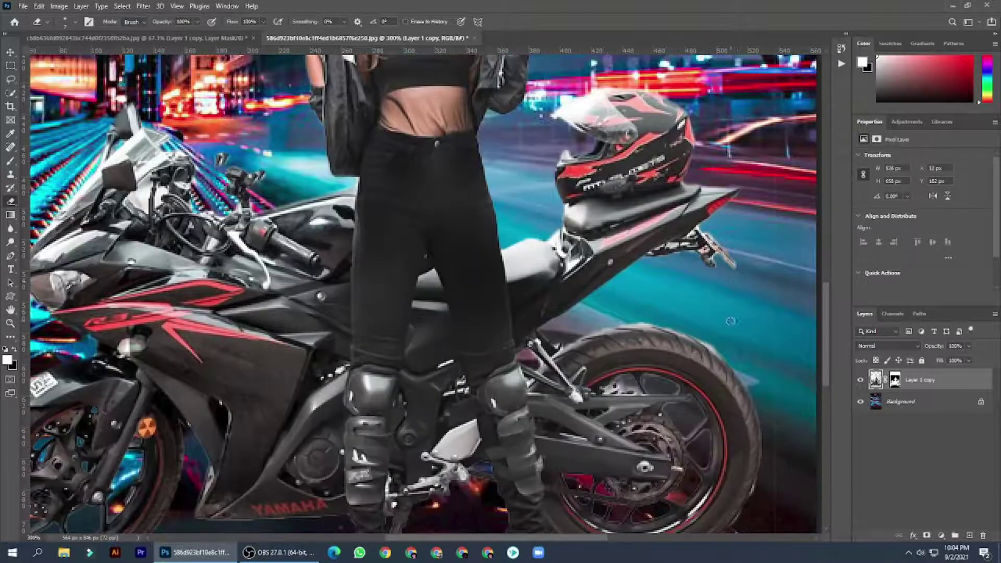
pyautogui.scroll(-2, 793, 302)
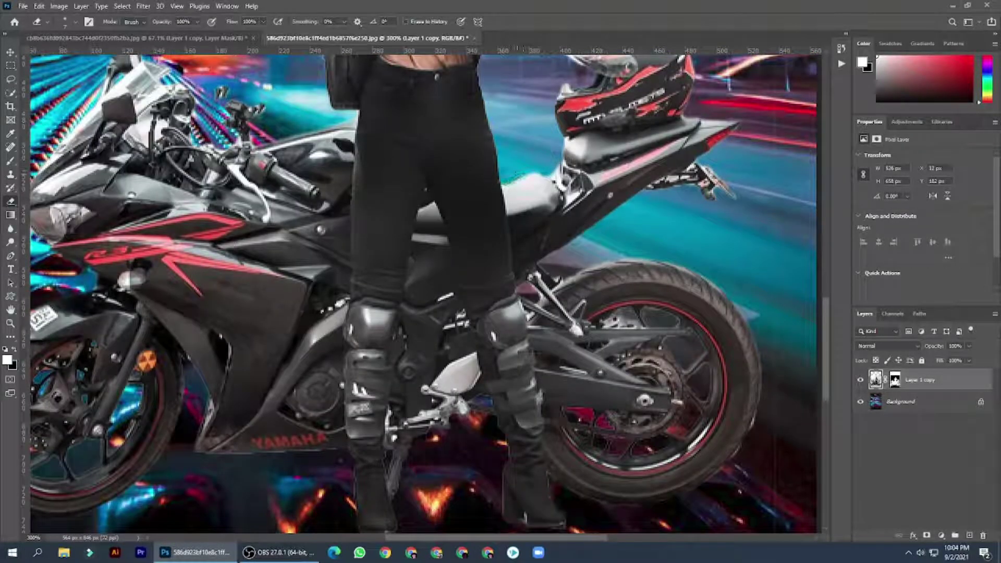
pyautogui.scroll(-2, 678, 276)
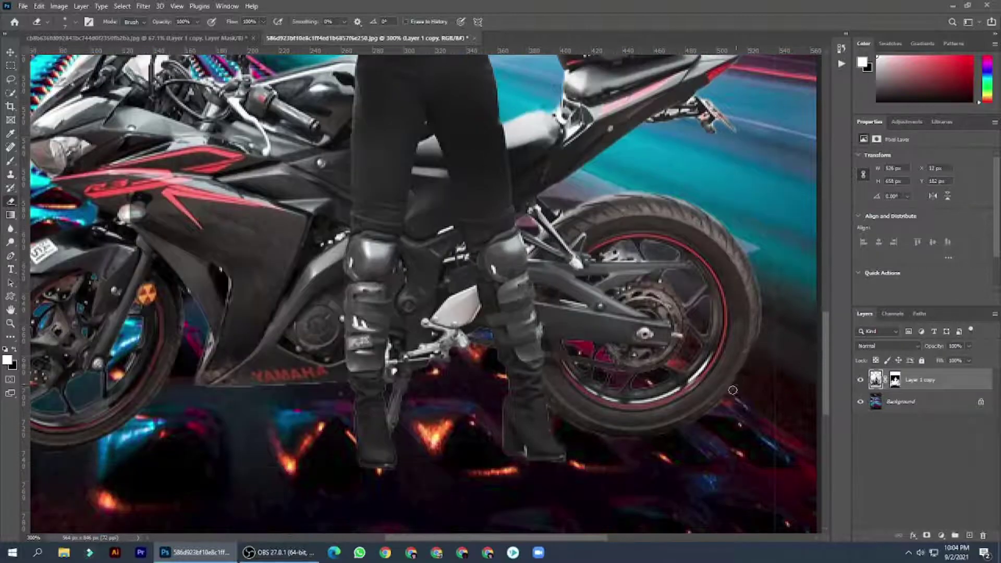
pyautogui.scroll(-2, 683, 392)
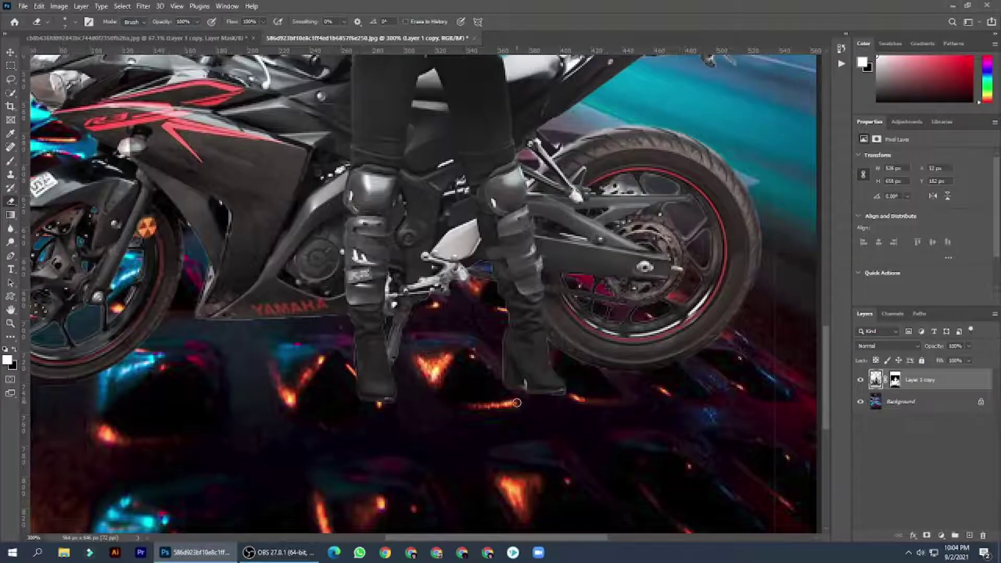
pyautogui.scroll(1, 517, 402)
pyautogui.hotkey('ctrl', '0')
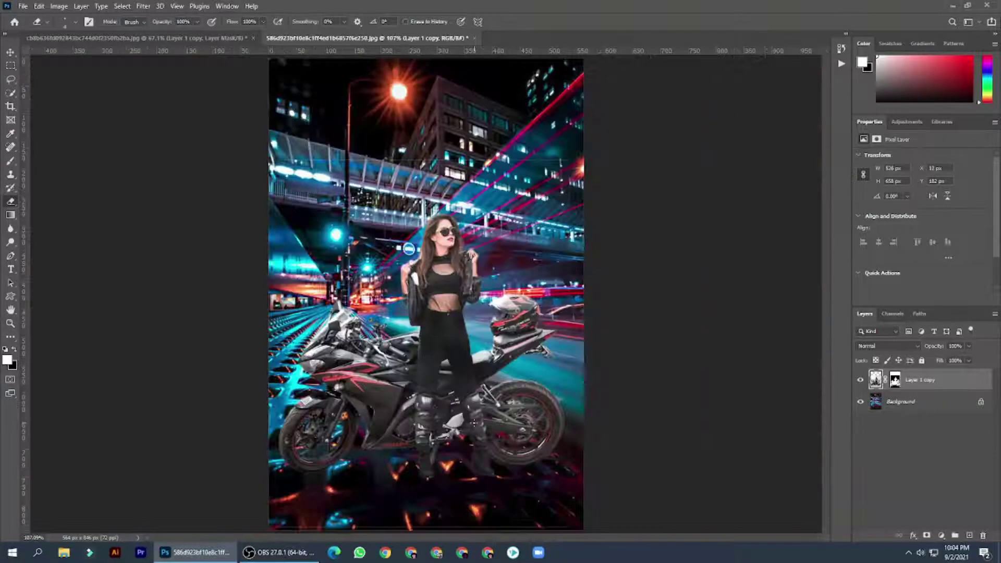
# - Draw an ellipse with no fill and a pure red outline
pyautogui.press('z')
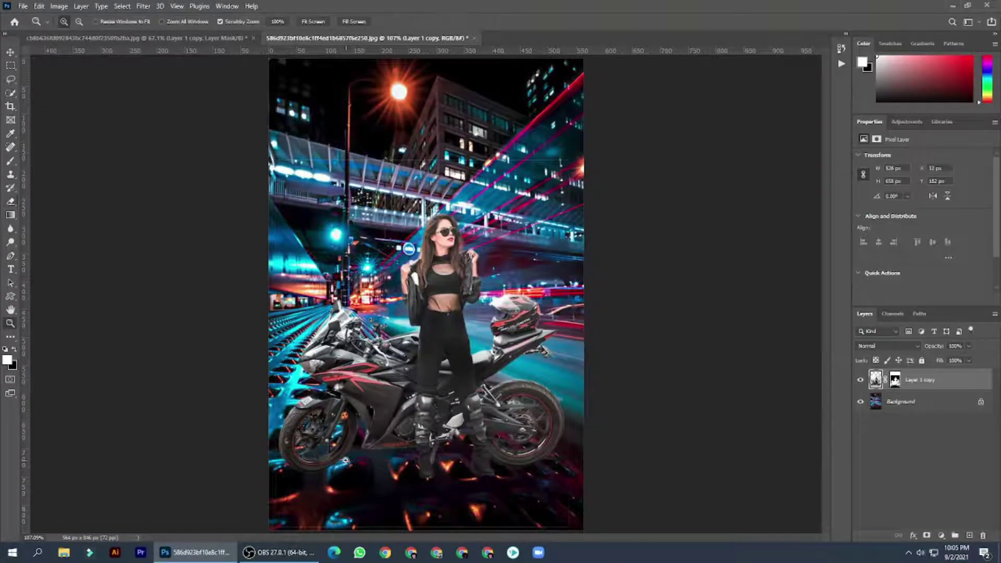
pyautogui.click(346, 463)
pyautogui.moveTo(10, 296); pyautogui.dragTo(68, 356)
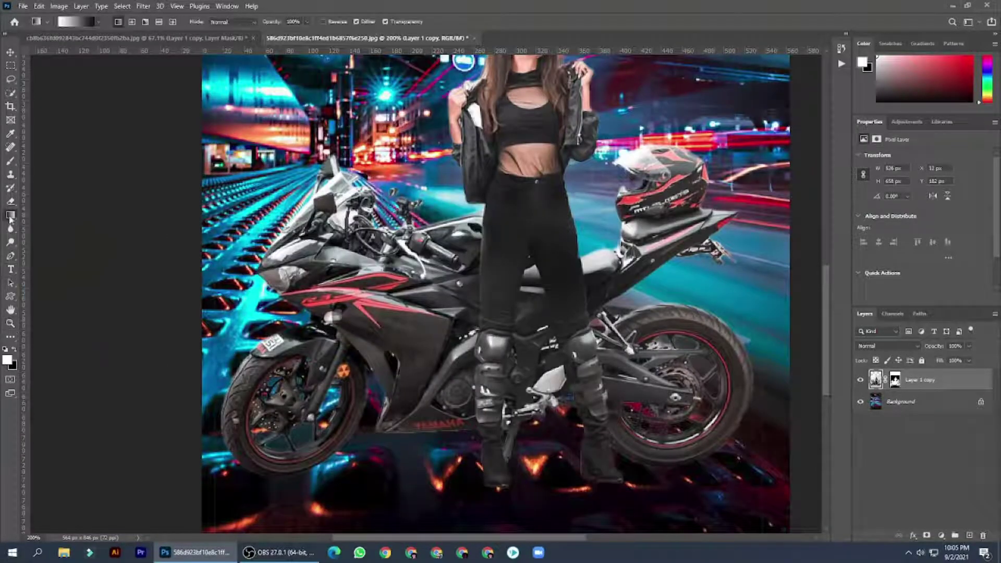
pyautogui.moveTo(329, 425); pyautogui.dragTo(403, 500)
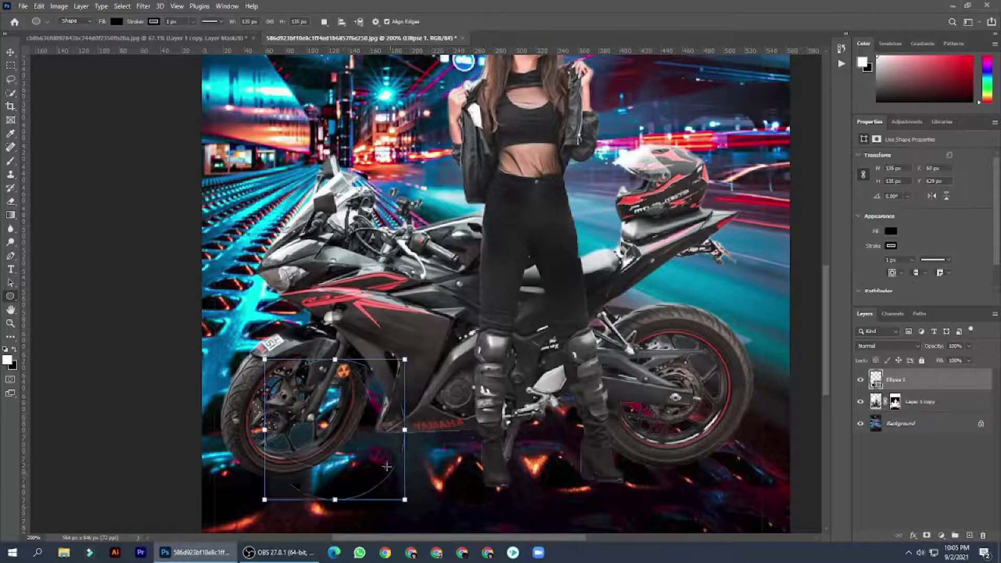
pyautogui.click(116, 22)
pyautogui.click(54, 41)
pyautogui.click(153, 22)
pyautogui.click(218, 42)
pyautogui.click(182, 77)
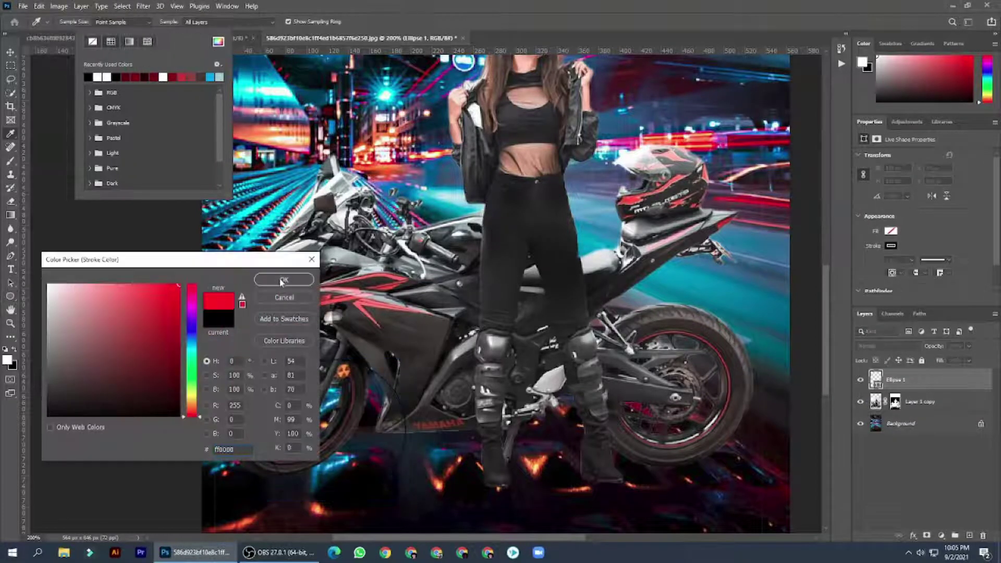
pyautogui.click(284, 280)
# - Move the red ellipse onto the rear wheel and resize it to match the rim
pyautogui.press('v')
pyautogui.click(323, 383)
pyautogui.click(896, 380)
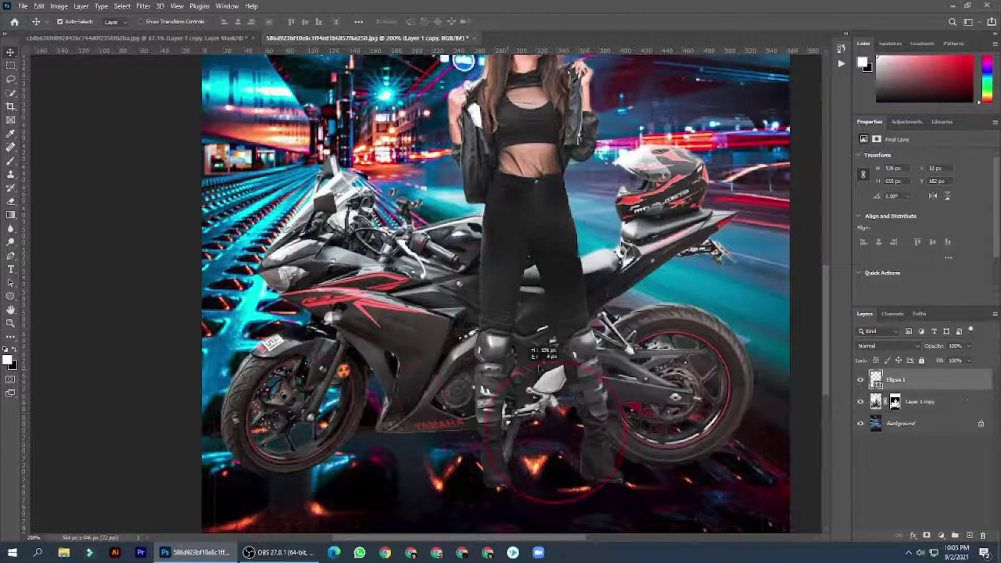
pyautogui.moveTo(323, 383); pyautogui.dragTo(655, 355)
pyautogui.hotkey('ctrl', 't')
pyautogui.moveTo(740, 474); pyautogui.dragTo(727, 447)
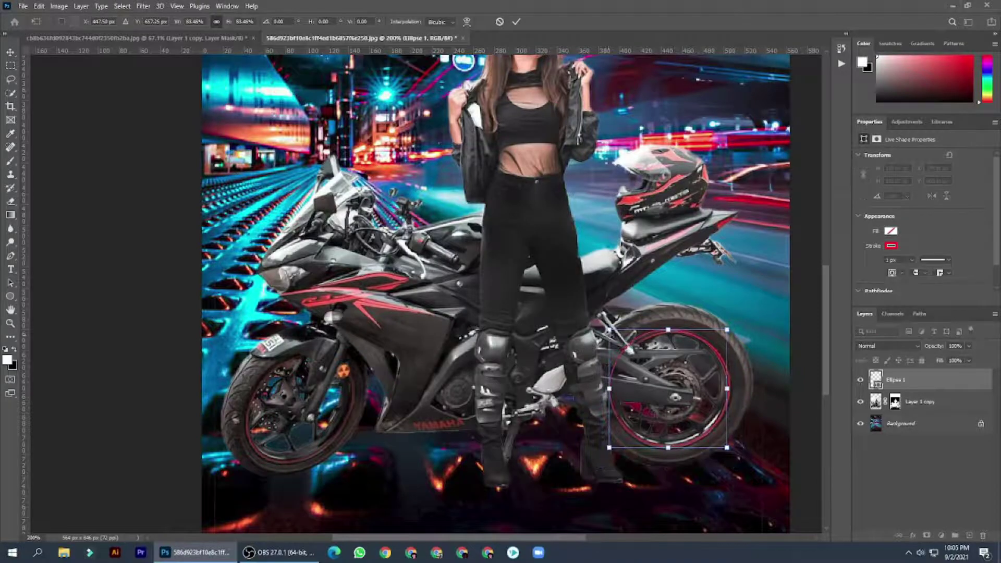
pyautogui.moveTo(609, 388); pyautogui.dragTo(614, 389)
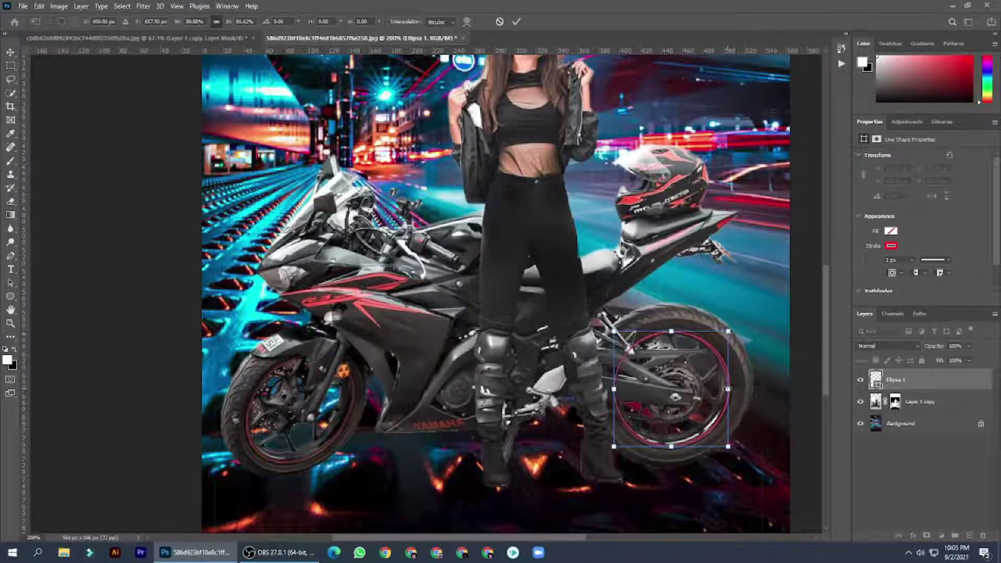
pyautogui.press('Return')
# - Rasterize the ring and erase it where the swingarm crosses the rear wheel
pyautogui.press('z')
pyautogui.click(637, 349)
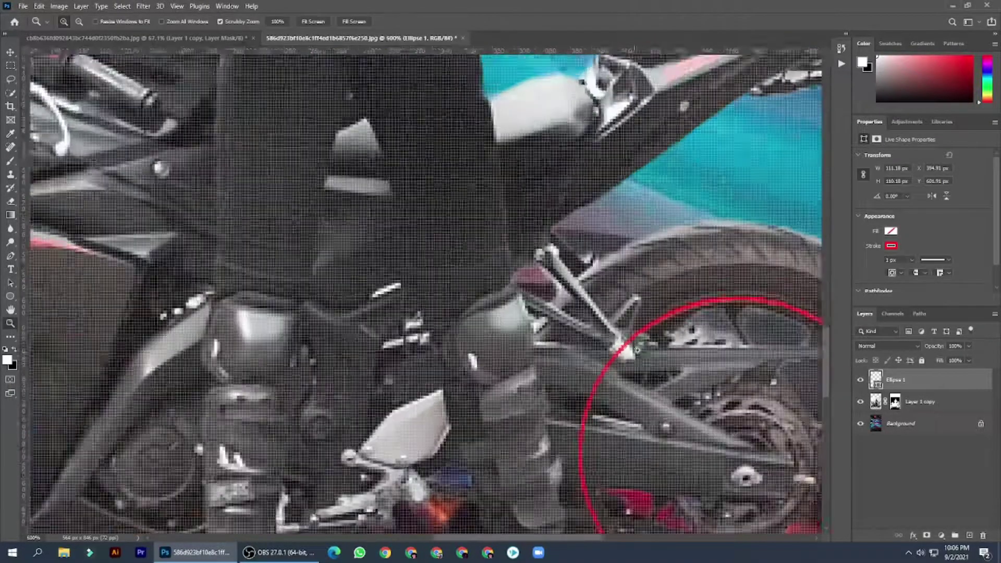
pyautogui.moveTo(637, 349); pyautogui.dragTo(379, 308)
pyautogui.press('e')
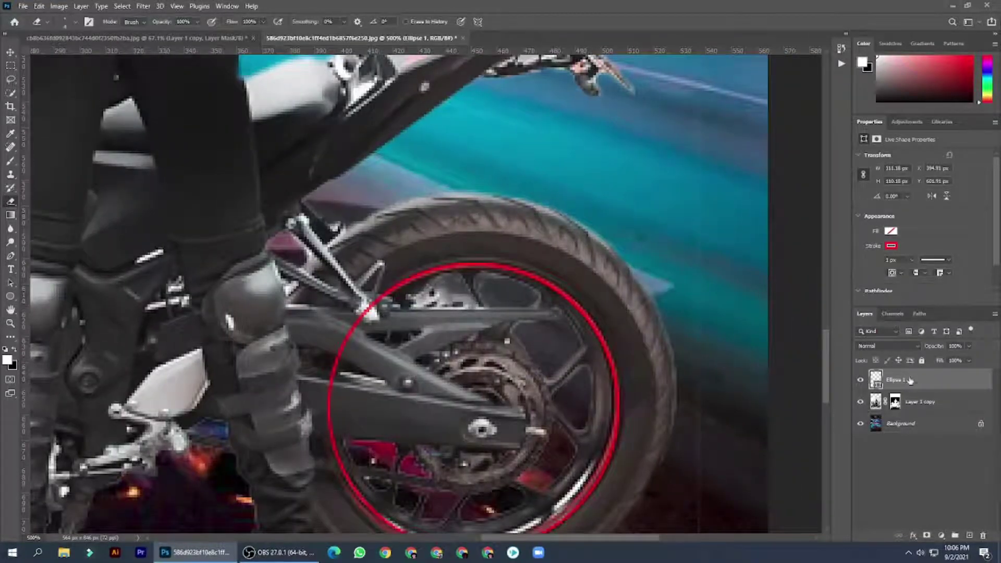
pyautogui.click(388, 288)
pyautogui.press('Return')
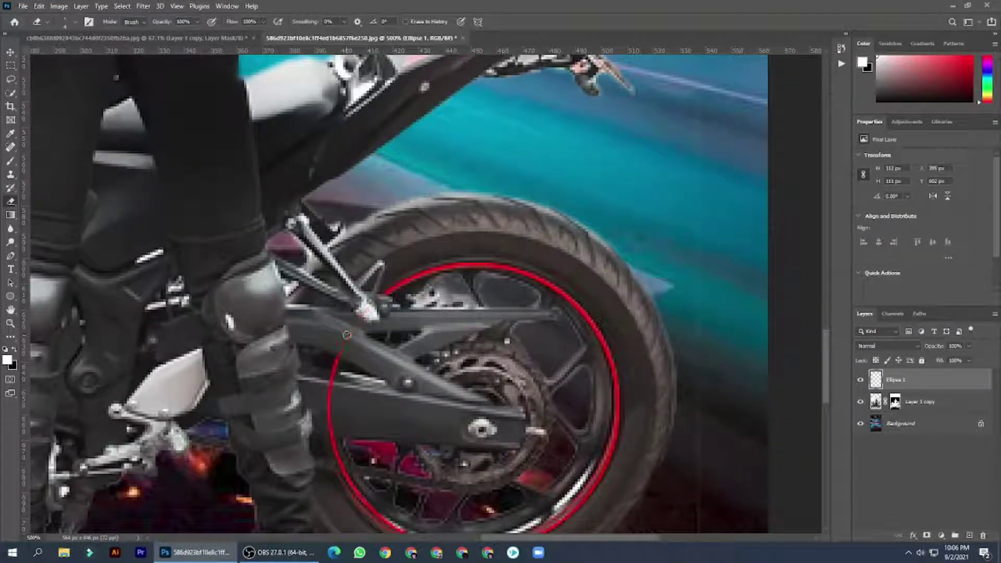
pyautogui.scroll(-5, 326, 250)
pyautogui.hotkey('ctrl', '0')
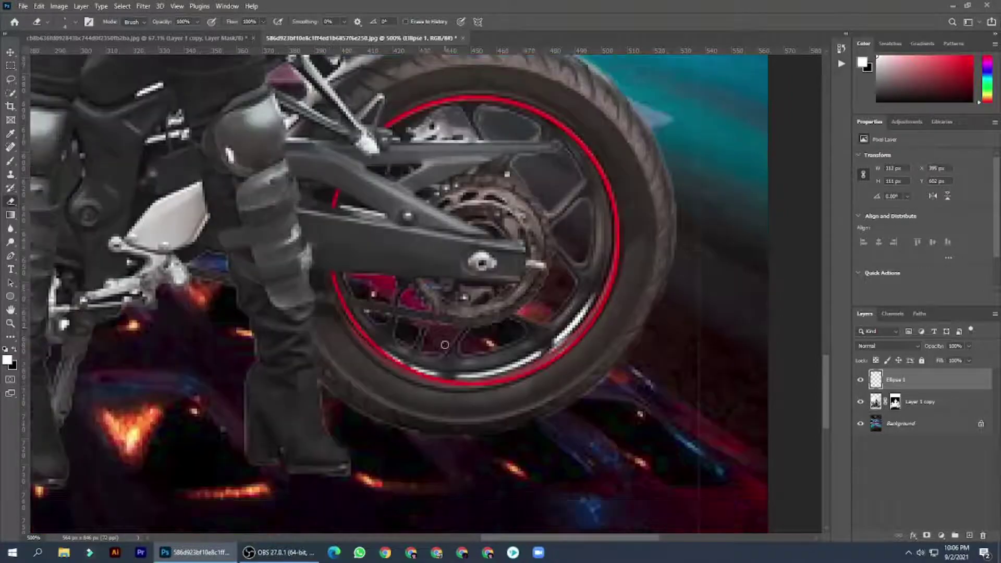
# - Duplicate the red ring layer and move the copy onto the front wheel
pyautogui.hotkey('ctrl', 'j')
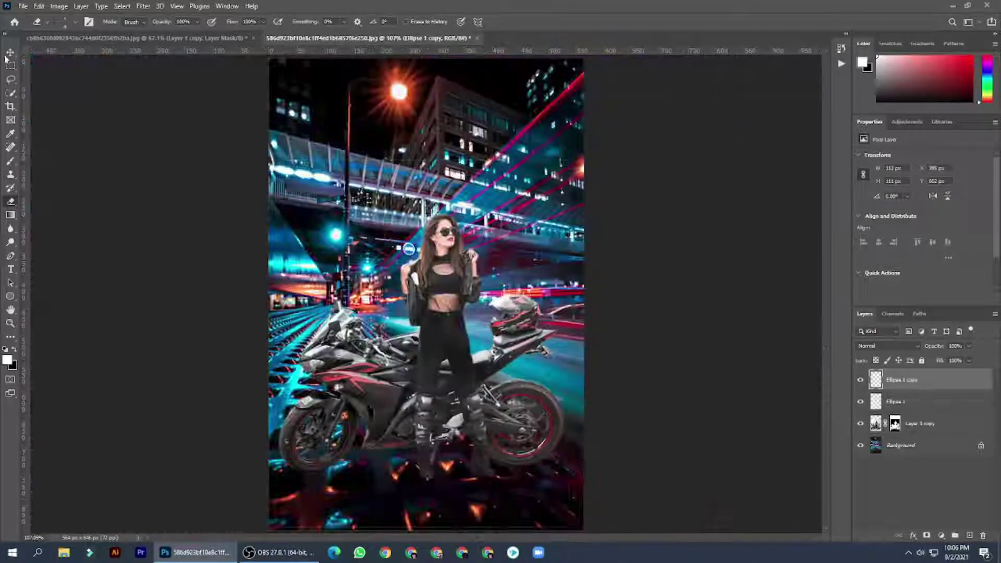
pyautogui.press('v')
pyautogui.moveTo(514, 396); pyautogui.dragTo(513, 402)
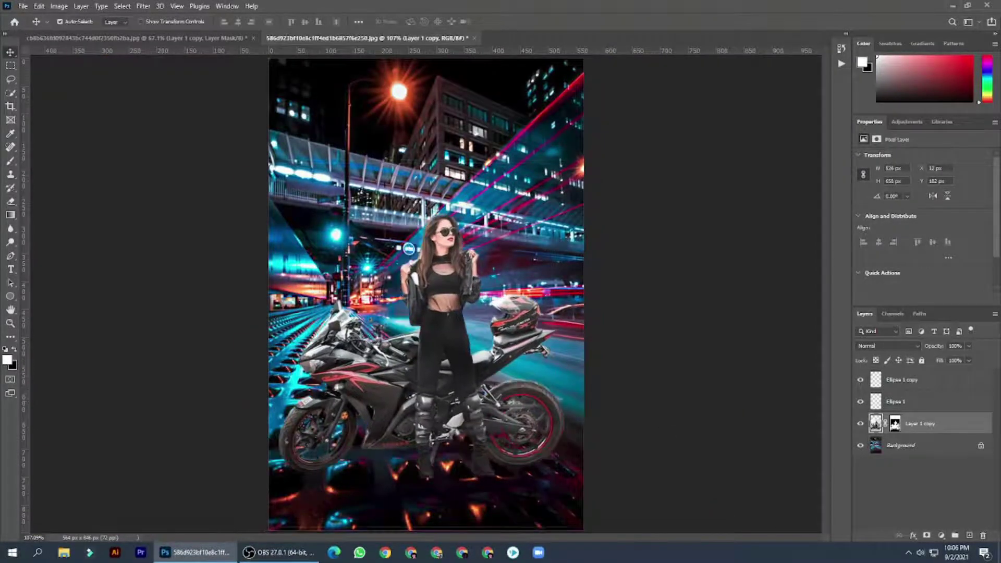
pyautogui.click(513, 401)
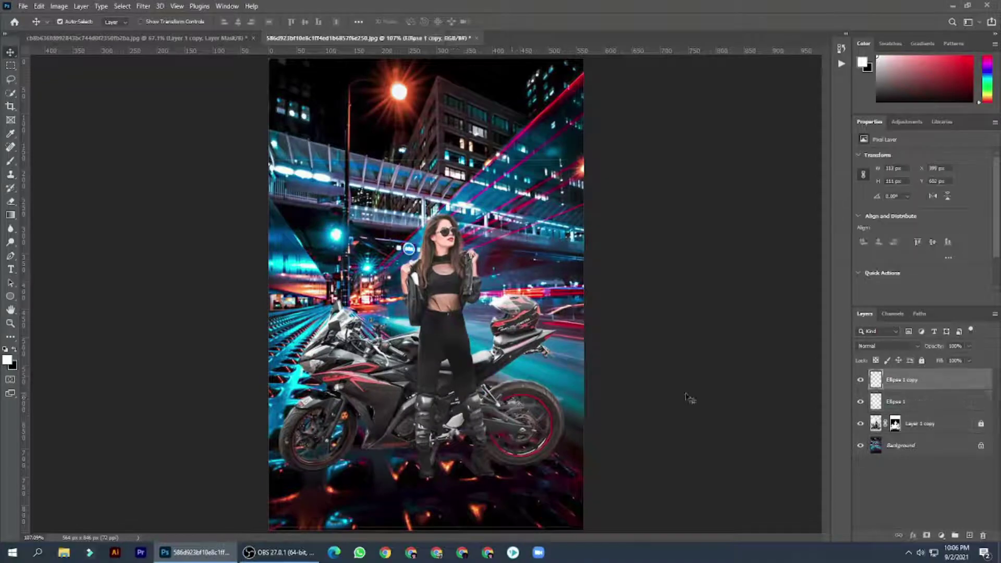
pyautogui.hotkey('ctrl', 't')
pyautogui.moveTo(539, 419); pyautogui.dragTo(338, 433)
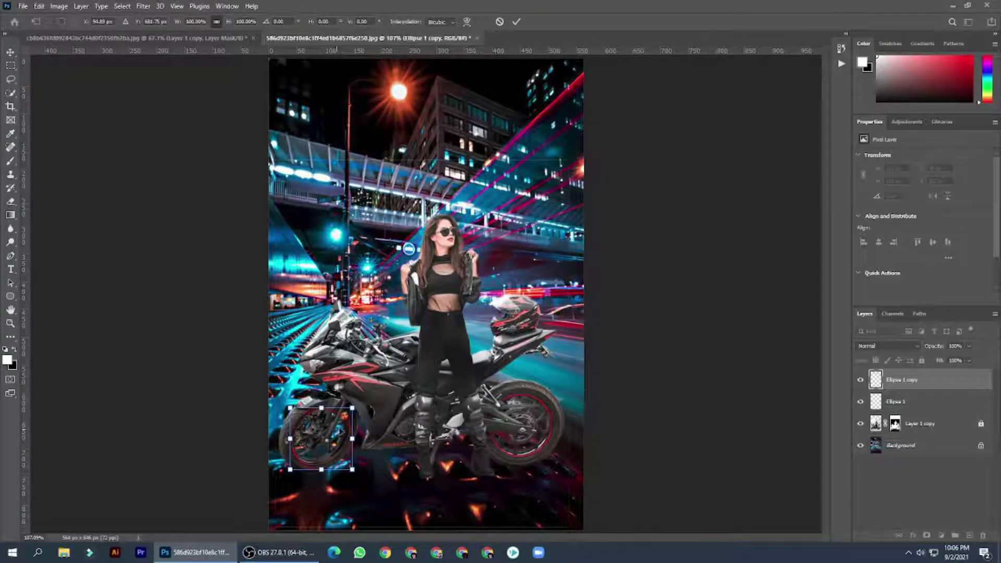
pyautogui.press('Return')
pyautogui.press('z')
pyautogui.click(341, 430)
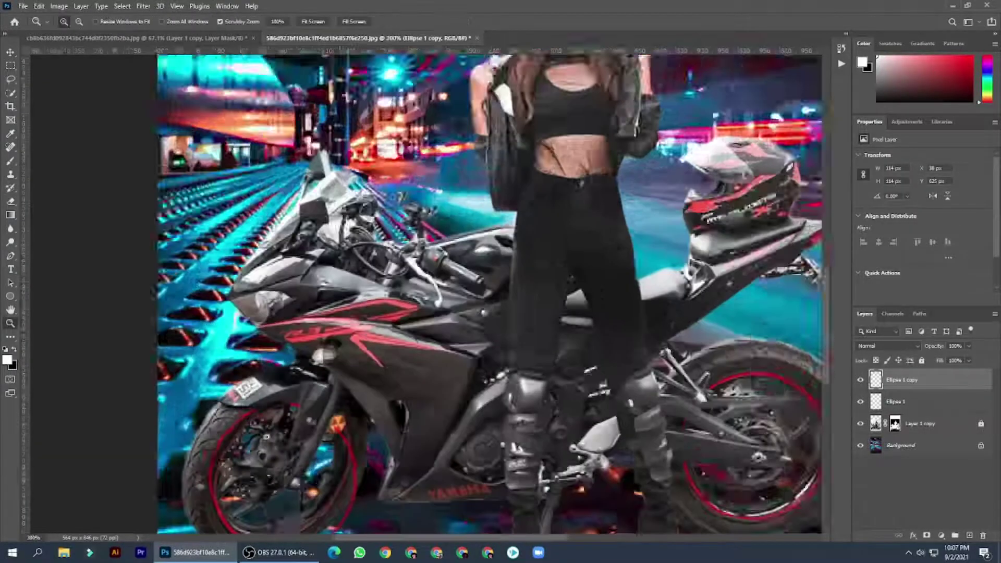
# - Rotate the front ring to the wheel's tilt and scale it to about 90%
pyautogui.hotkey('ctrl', 't')
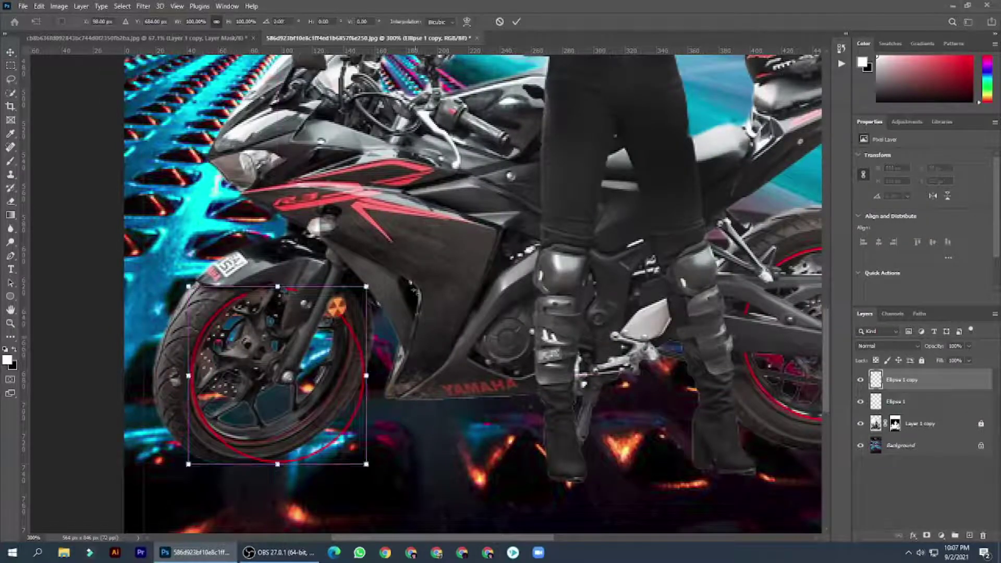
pyautogui.moveTo(375, 284); pyautogui.dragTo(376, 339)
pyautogui.moveTo(307, 485); pyautogui.dragTo(307, 478)
pyautogui.moveTo(287, 399); pyautogui.dragTo(289, 402)
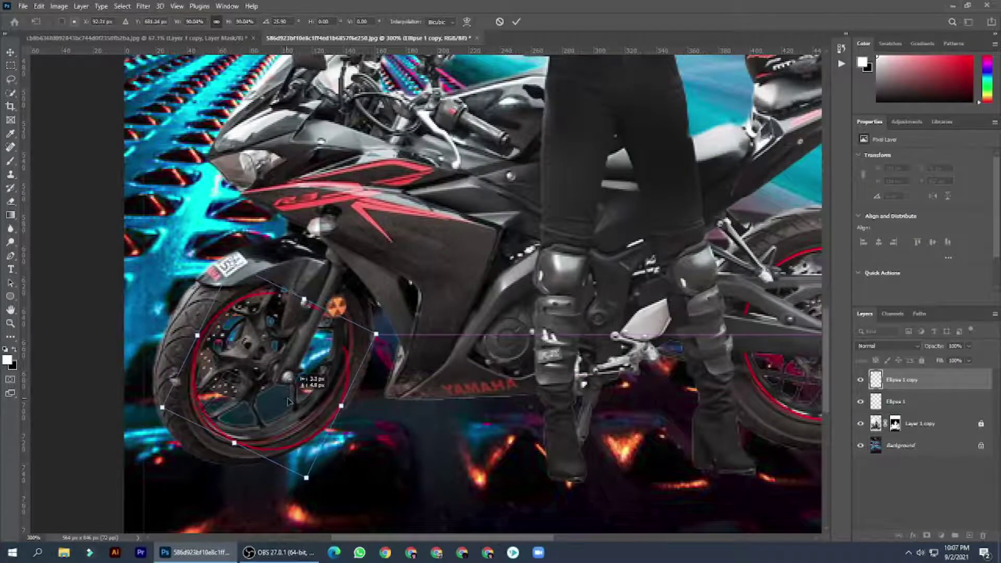
# - Warp the front ring so its edges bend along the front rim
pyautogui.rightClick(312, 364)
pyautogui.click(339, 241)
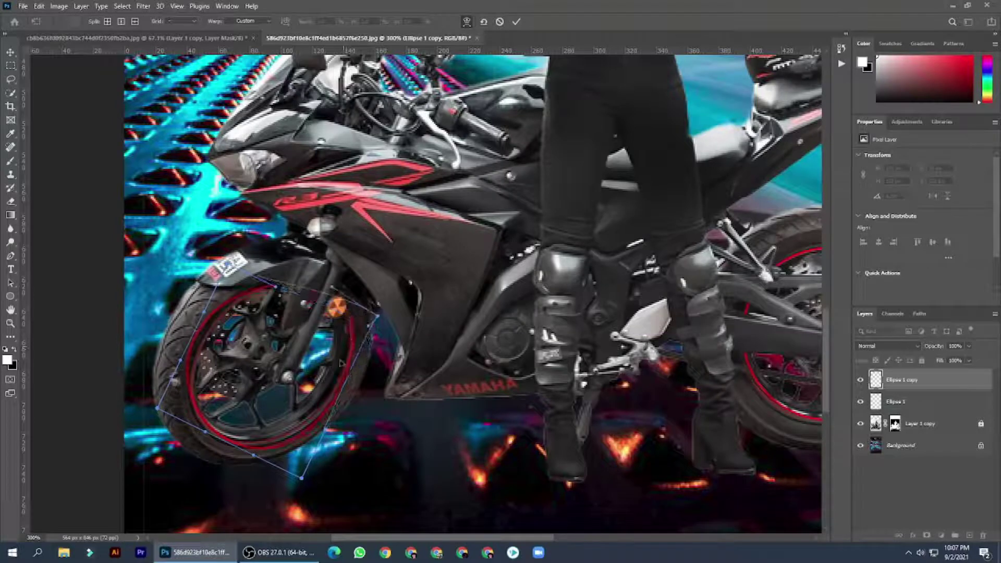
pyautogui.moveTo(302, 477); pyautogui.dragTo(290, 461)
pyautogui.moveTo(181, 366); pyautogui.dragTo(190, 363)
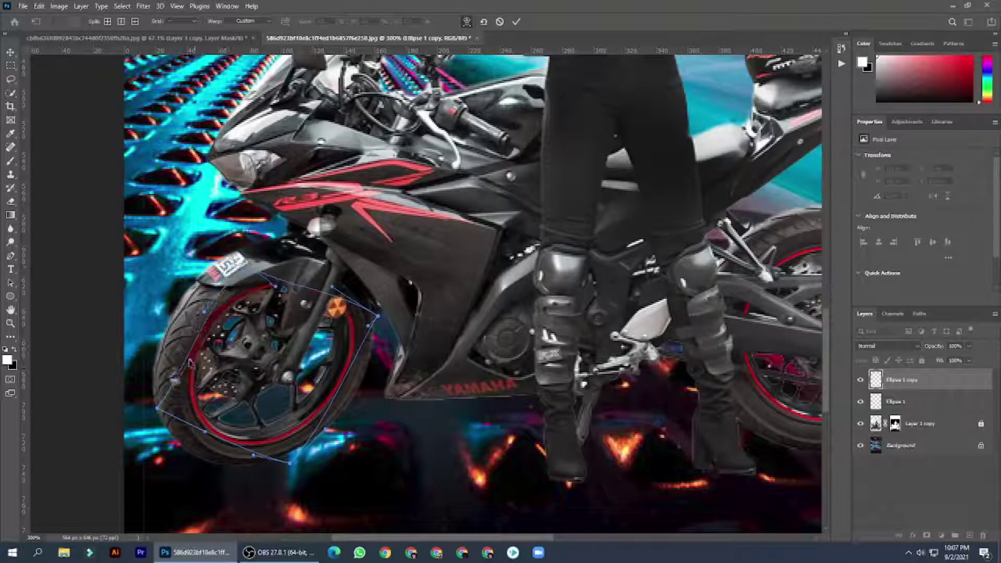
pyautogui.moveTo(204, 312); pyautogui.dragTo(213, 318)
pyautogui.moveTo(194, 436); pyautogui.dragTo(228, 441)
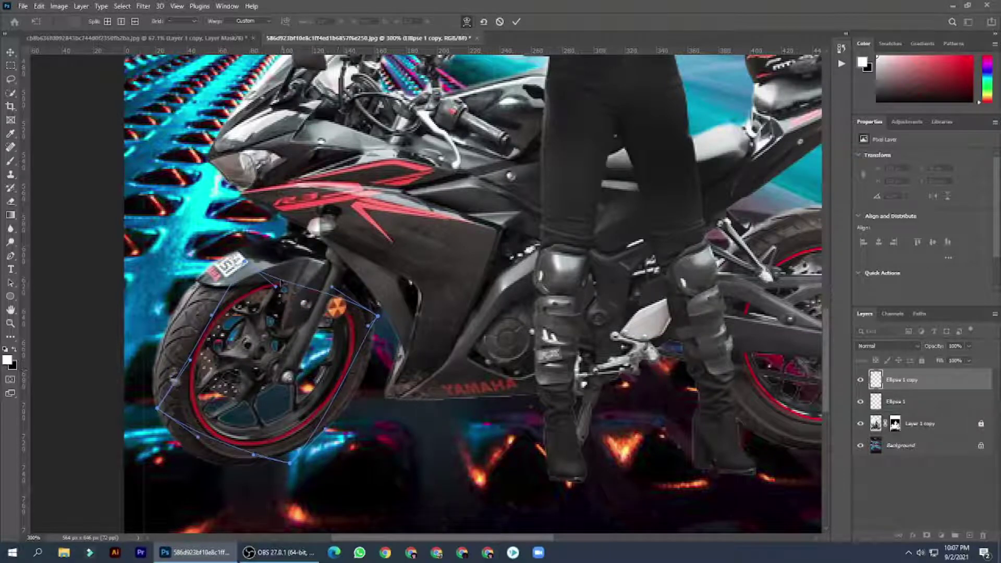
pyautogui.click(516, 22)
pyautogui.press('e')
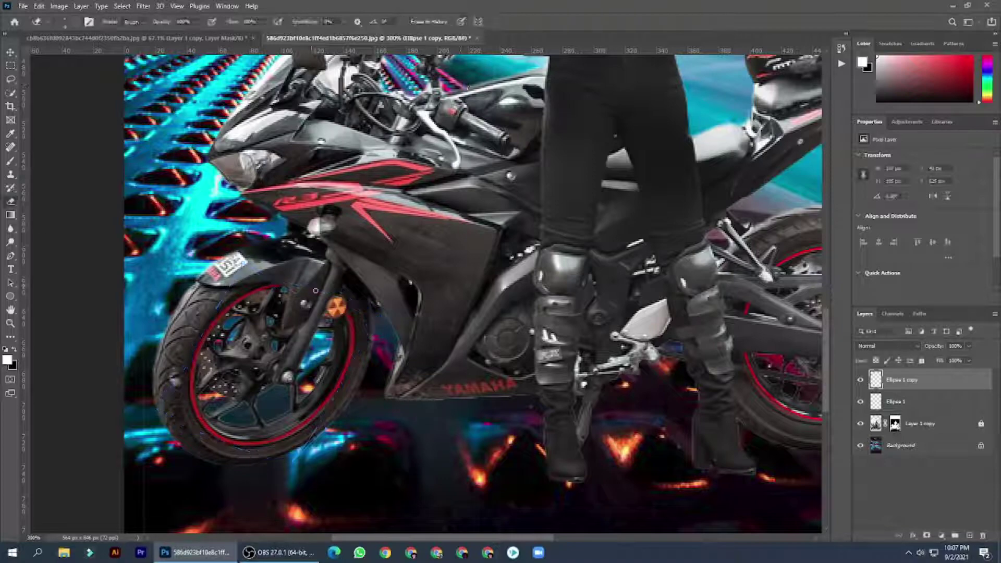
pyautogui.hotkey('ctrl', '0')
pyautogui.click(913, 536)
# - Give the front ring a red Outer Glow with size about 9
pyautogui.click(710, 381)
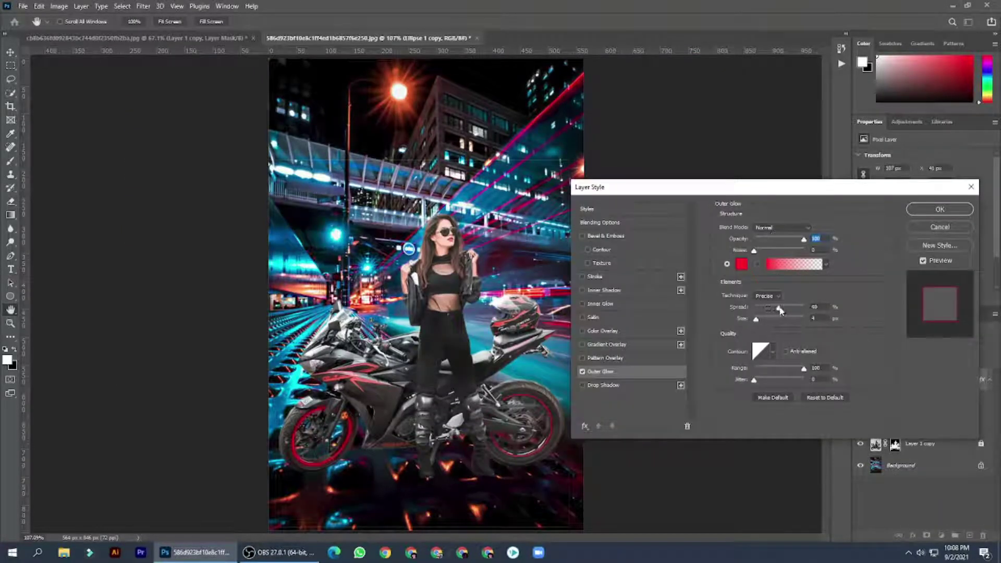
pyautogui.moveTo(757, 323); pyautogui.dragTo(759, 323)
pyautogui.click(919, 214)
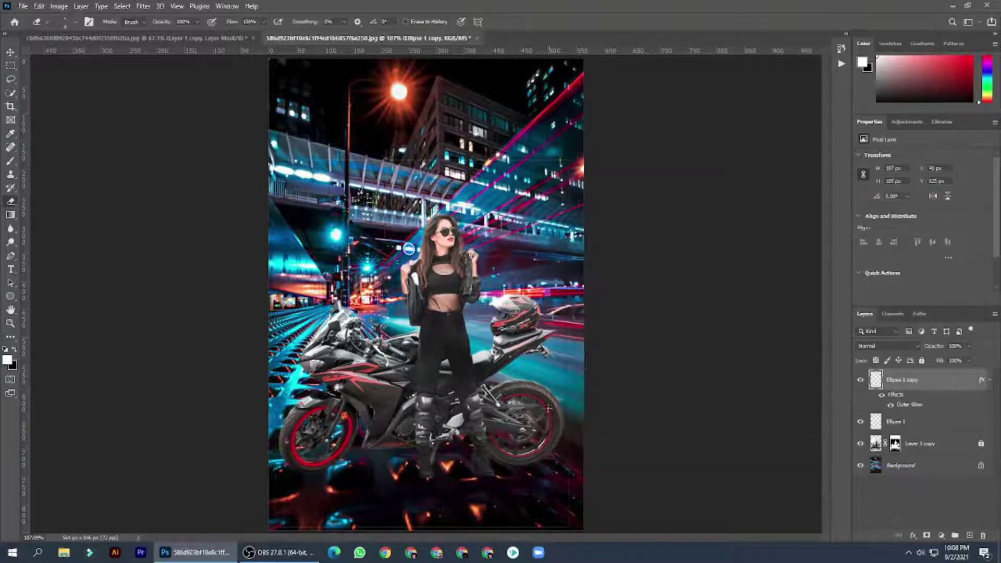
pyautogui.scroll(3, 349, 393)
pyautogui.scroll(2, 349, 393)
pyautogui.press('e')
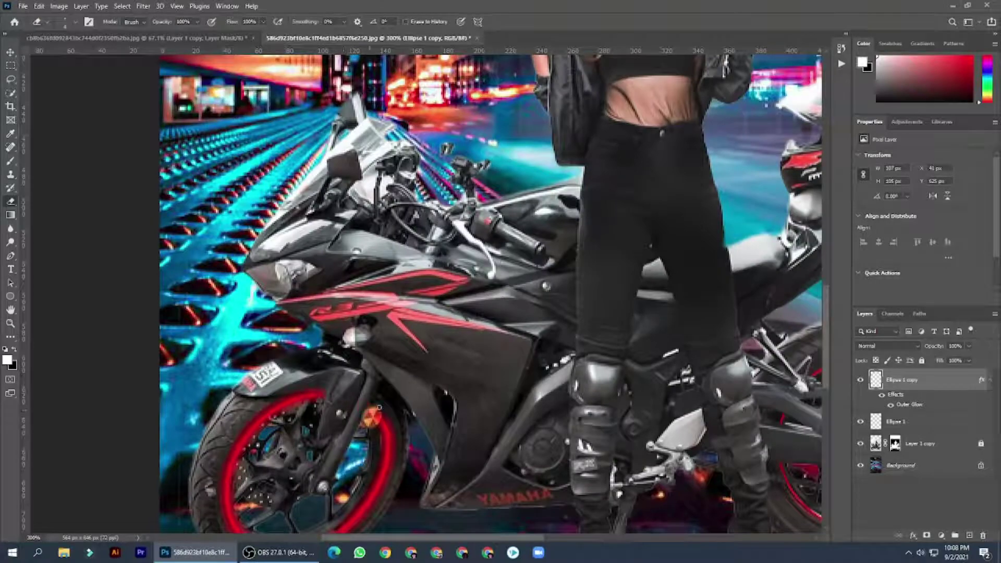
pyautogui.hotkey('ctrl', '0')
# - Copy the Outer Glow effect onto the rear ring and confirm its settings
pyautogui.press('h')
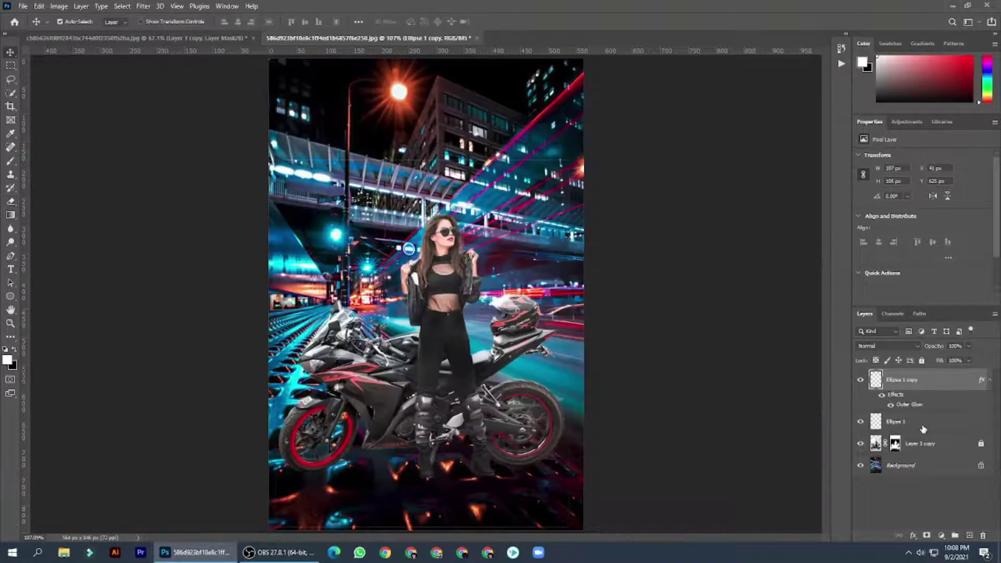
pyautogui.moveTo(981, 379); pyautogui.dragTo(917, 422)
pyautogui.doubleClick(910, 446)
pyautogui.click(938, 210)
pyautogui.scroll(2, 469, 397)
pyautogui.scroll(3, 469, 396)
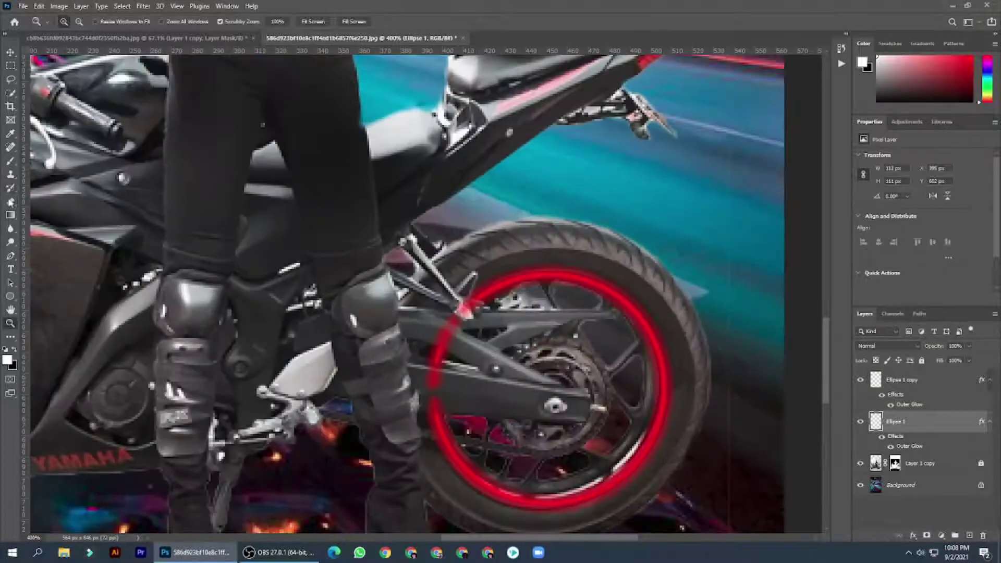
pyautogui.press('e')
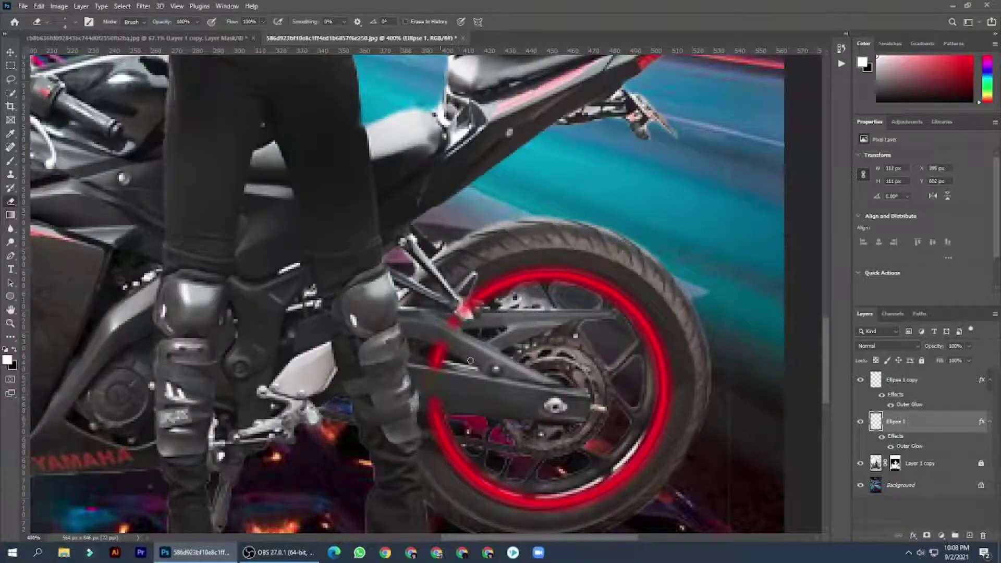
pyautogui.hotkey('ctrl', '0')
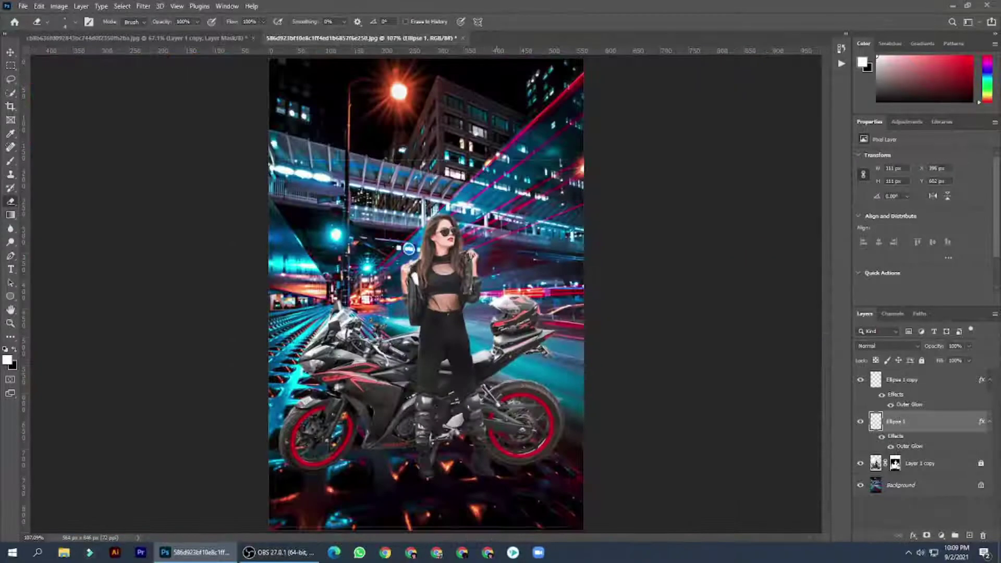
pyautogui.click(933, 381)
pyautogui.press('z')
pyautogui.scroll(5, 412, 436)
# - Zoom in on the bike's front fairing and place Pen points along the first red stripe
pyautogui.scroll(1, 412, 436)
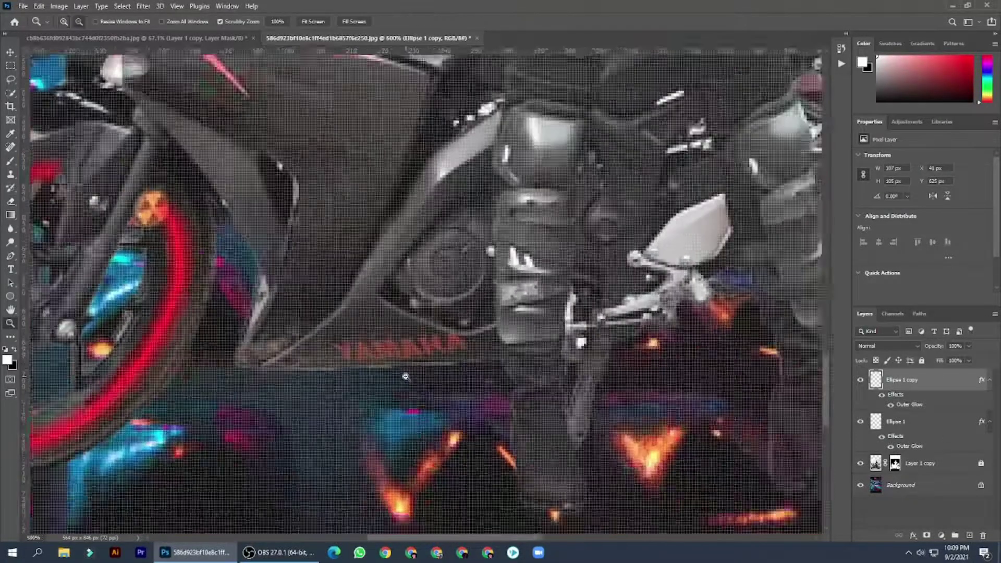
pyautogui.moveTo(412, 436); pyautogui.dragTo(450, 541)
pyautogui.press('p')
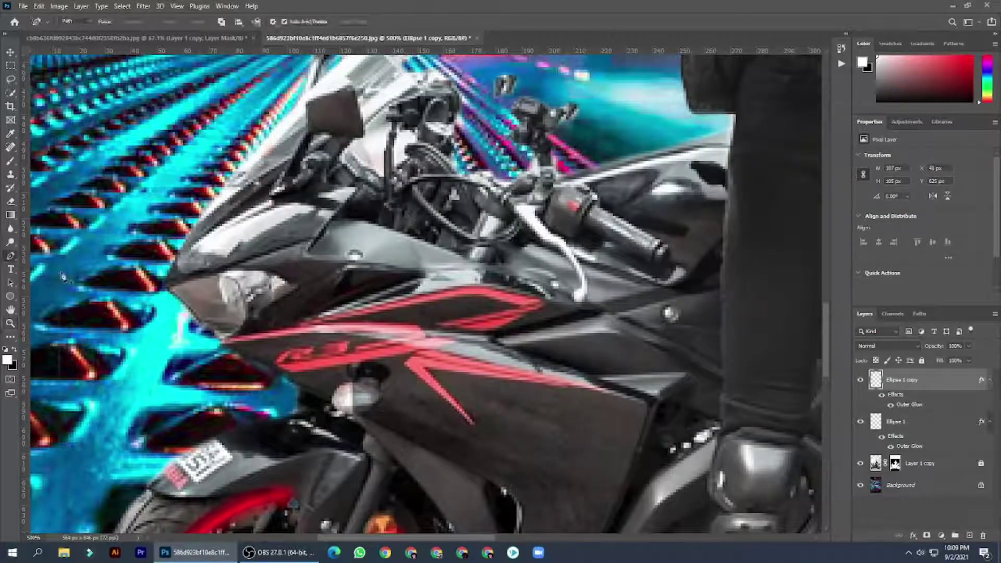
pyautogui.click(504, 317)
pyautogui.click(475, 324)
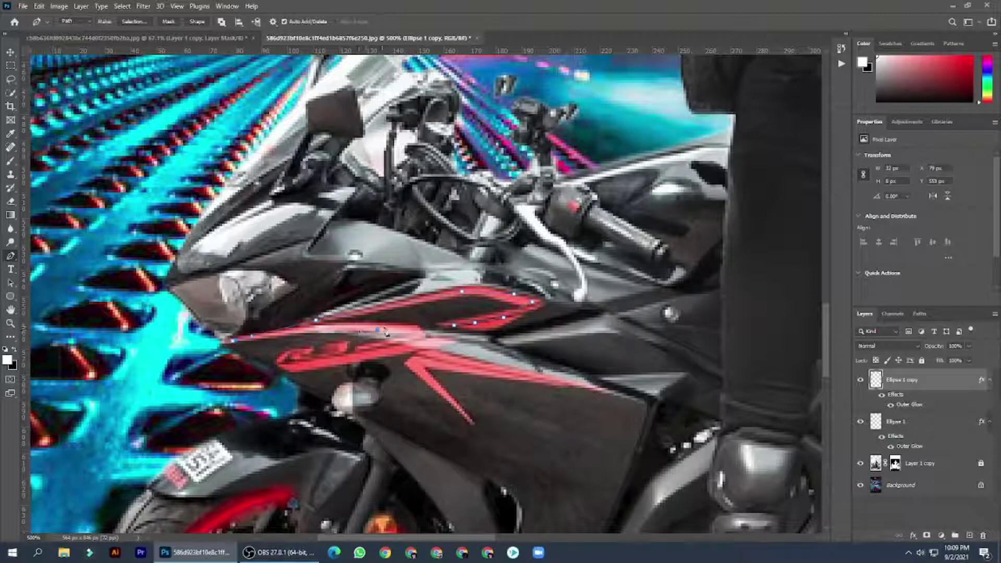
# - Close the first stripe as a Shape-mode shape layer and remove its black fill
pyautogui.click(969, 536)
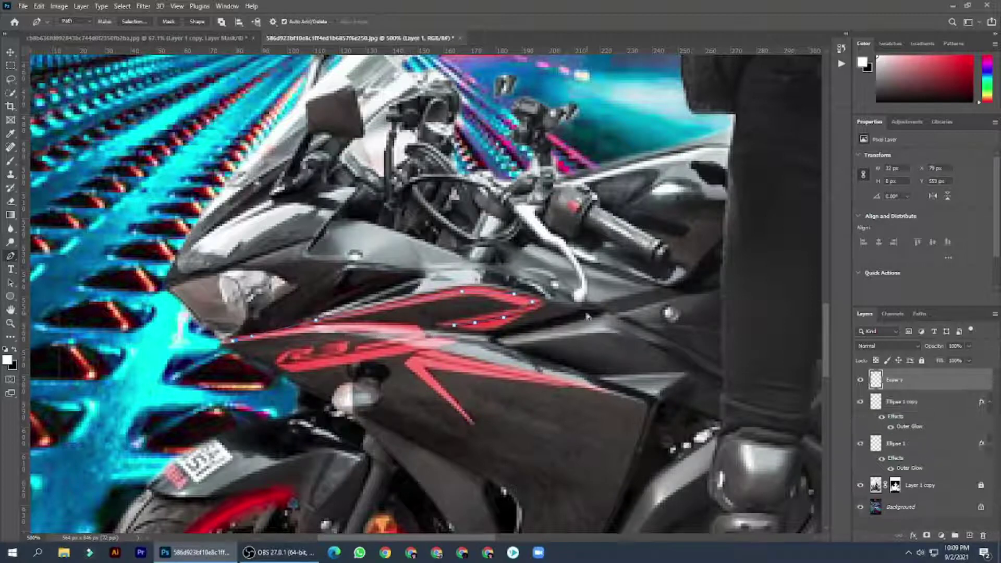
pyautogui.click(84, 21)
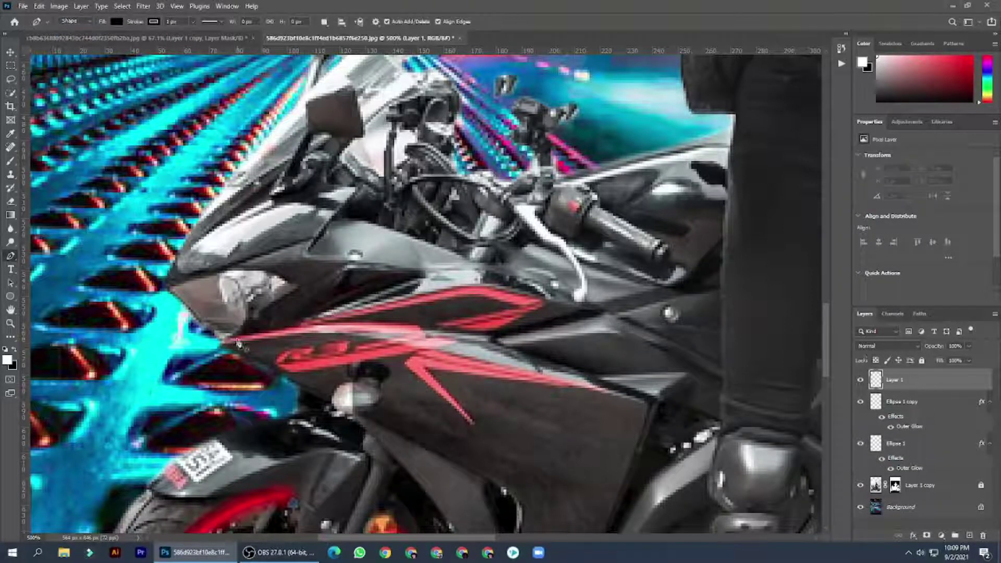
pyautogui.click(331, 320)
pyautogui.click(410, 299)
pyautogui.click(459, 288)
pyautogui.click(514, 294)
pyautogui.click(117, 21)
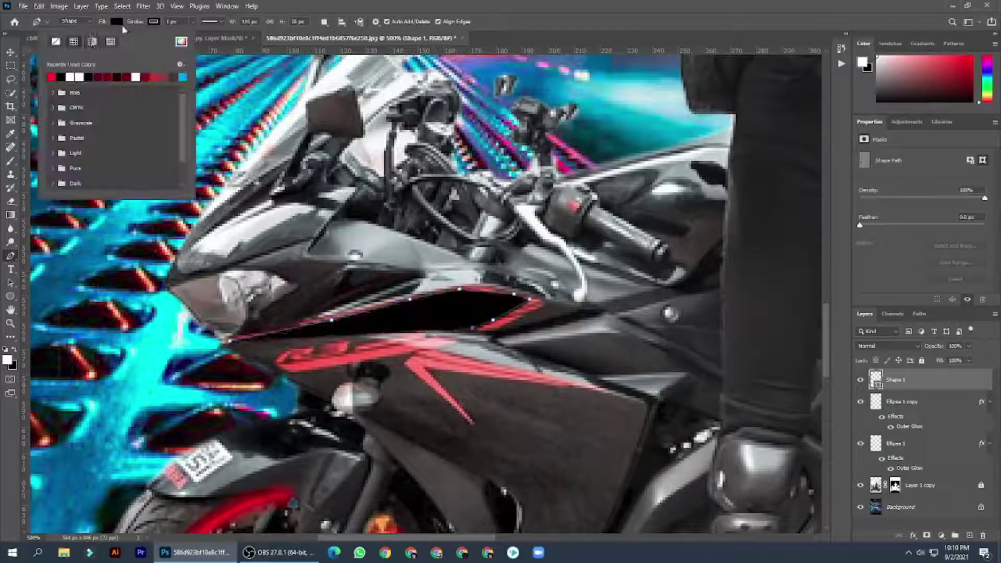
pyautogui.click(56, 42)
pyautogui.press('v')
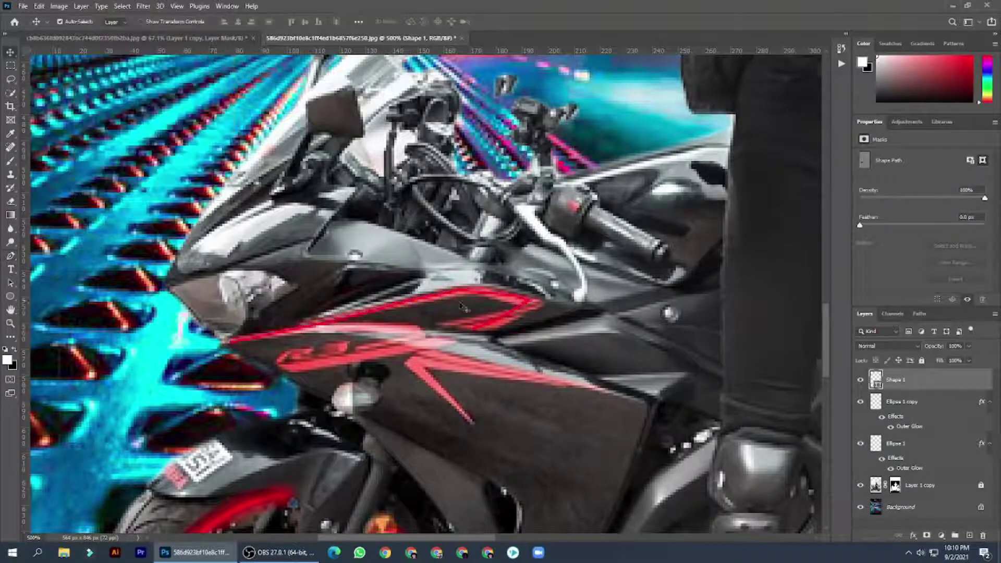
# - Trace the second red stripe as a six-point shape layer filled red
pyautogui.press('p')
pyautogui.click(290, 331)
pyautogui.click(415, 328)
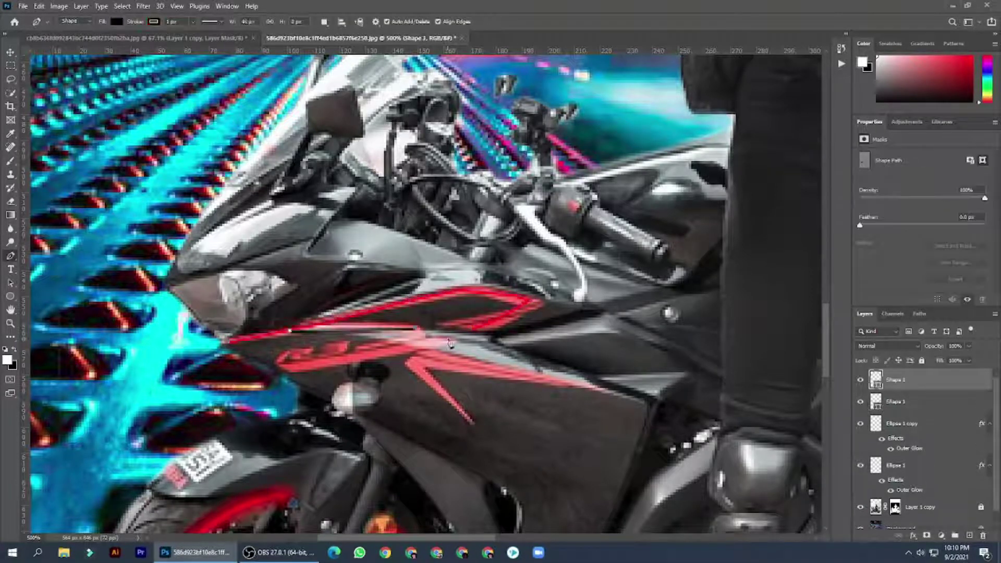
pyautogui.click(452, 339)
pyautogui.click(389, 352)
pyautogui.click(318, 361)
pyautogui.click(286, 366)
pyautogui.click(117, 22)
pyautogui.click(141, 76)
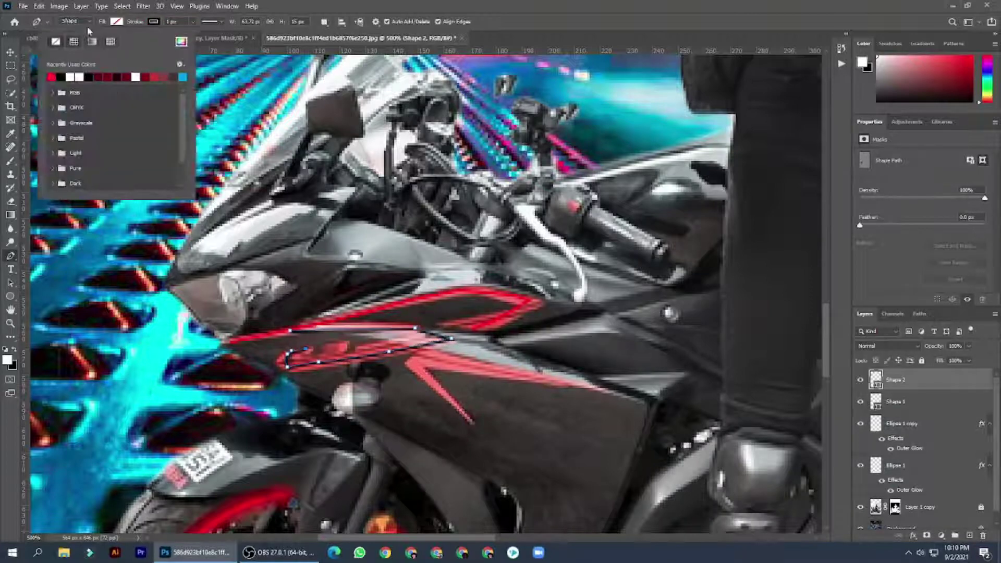
pyautogui.press('Return')
# - Zoom in again and trace the third stripe as Shape 3, then fit the image
pyautogui.press('z')
pyautogui.hotkey('ctrl', '0')
pyautogui.moveTo(366, 400); pyautogui.dragTo(374, 395)
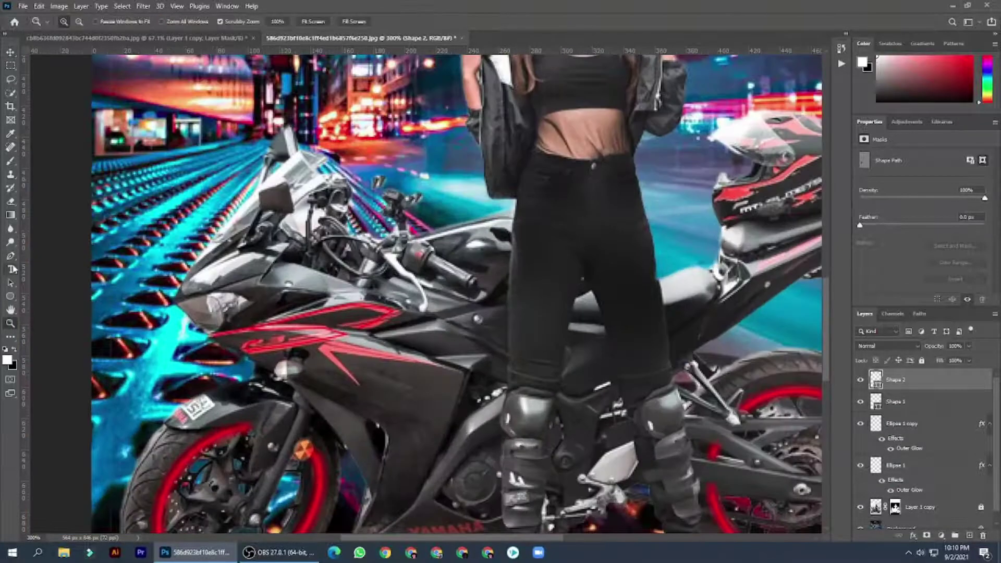
pyautogui.press('p')
pyautogui.click(362, 390)
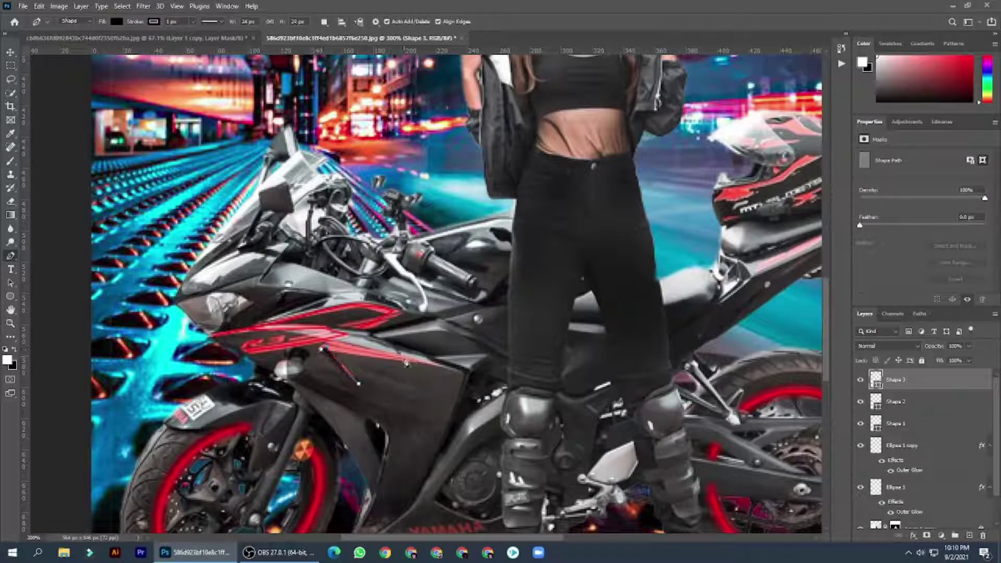
pyautogui.click(427, 362)
pyautogui.click(117, 21)
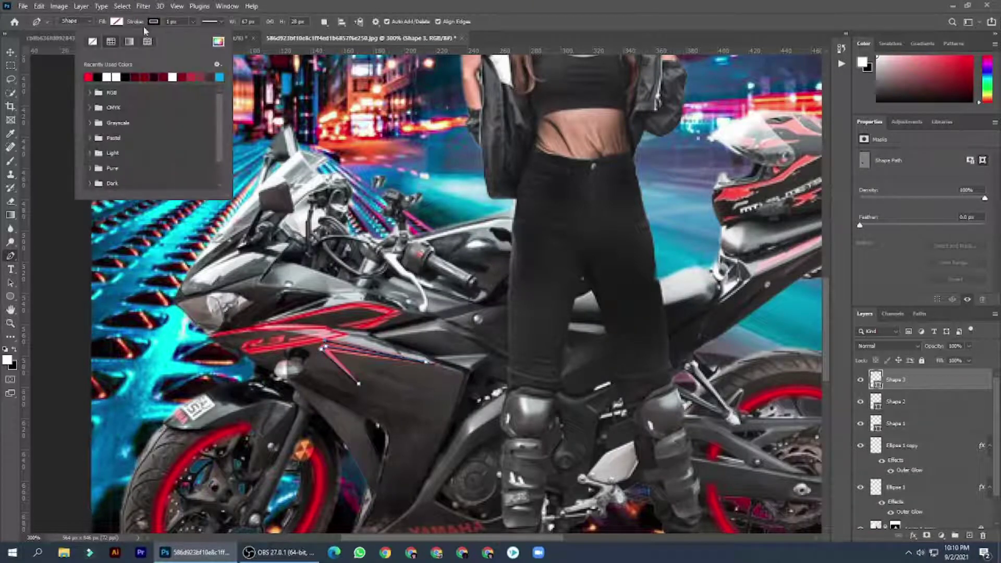
pyautogui.press('v')
pyautogui.hotkey('ctrl', '0')
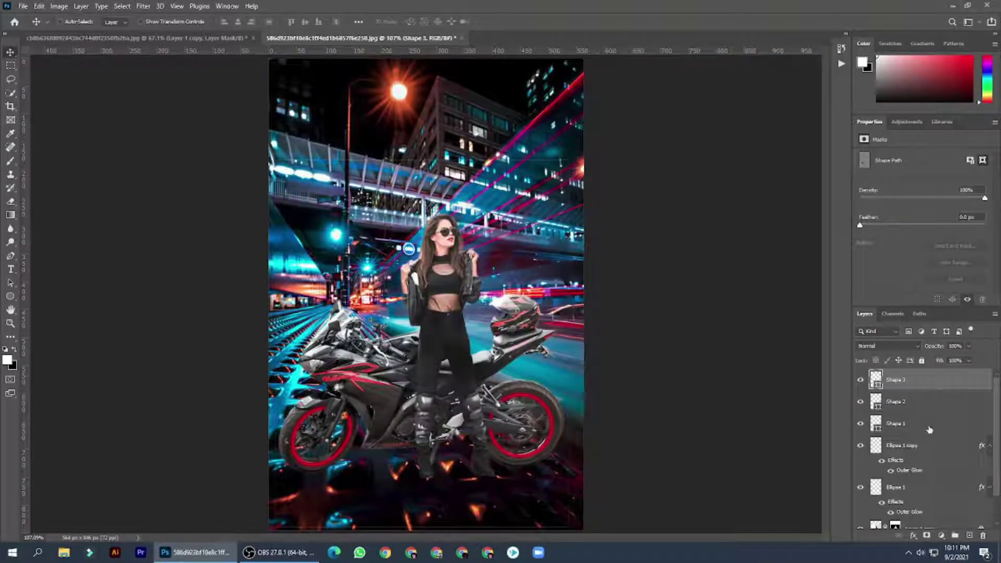
# - Merge the three stripe shape layers into one and add an Outer Glow style
pyautogui.keyDown('shift'); pyautogui.click(929, 423); pyautogui.keyUp('shift')
pyautogui.hotkey('ctrl', 'e')
pyautogui.doubleClick(933, 380)
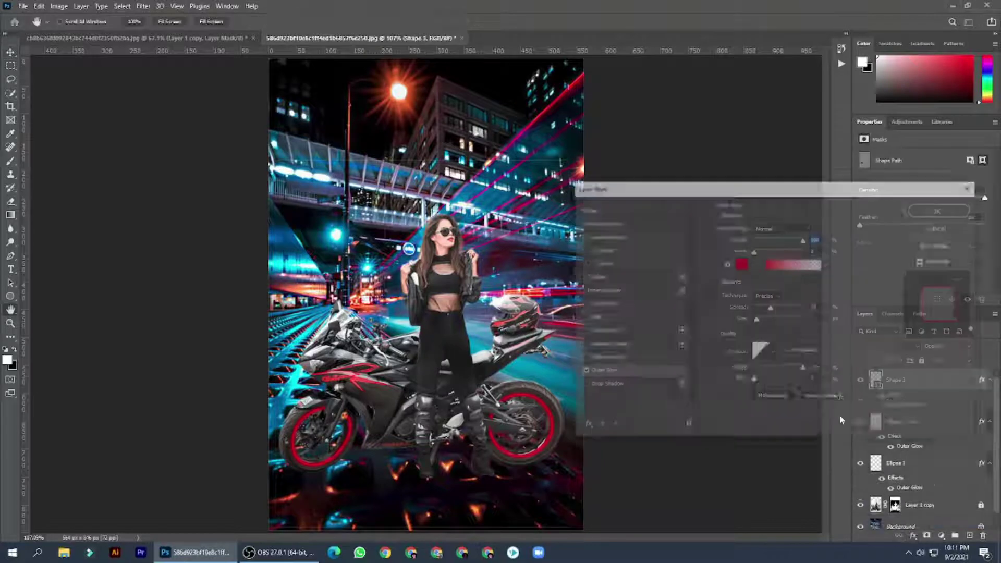
pyautogui.click(931, 211)
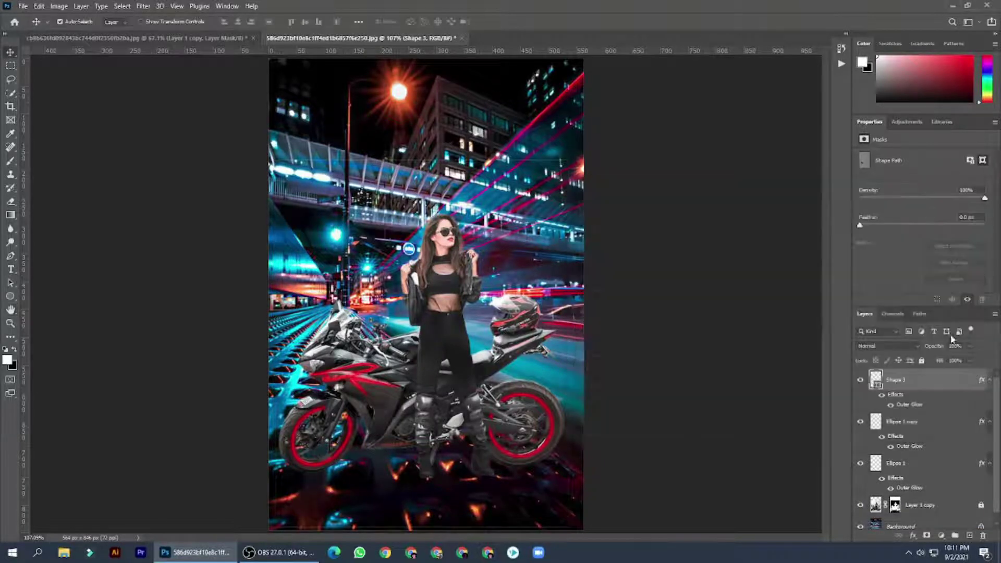
# - Pick the Brush, check the woman cutout mask, and reselect the glowing stripe layer
pyautogui.press('z')
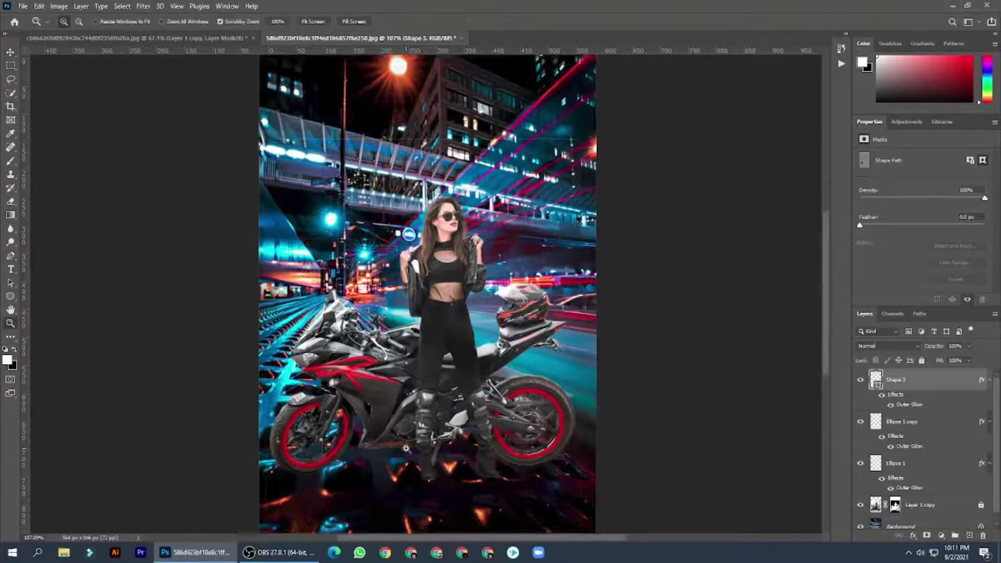
pyautogui.scroll(5, 407, 470)
pyautogui.click(10, 161)
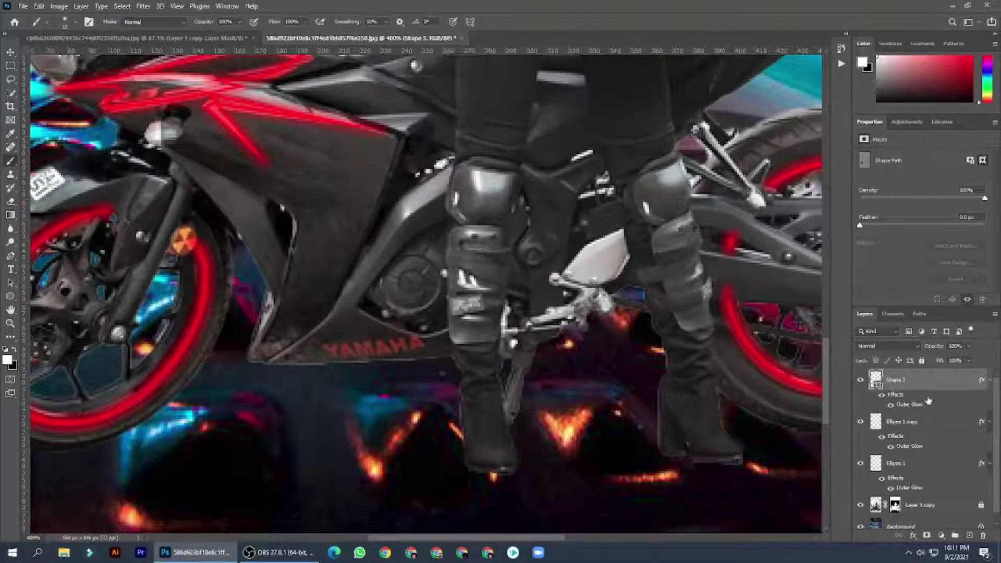
pyautogui.scroll(-1, 929, 400)
pyautogui.click(928, 501)
pyautogui.scroll(1, 926, 504)
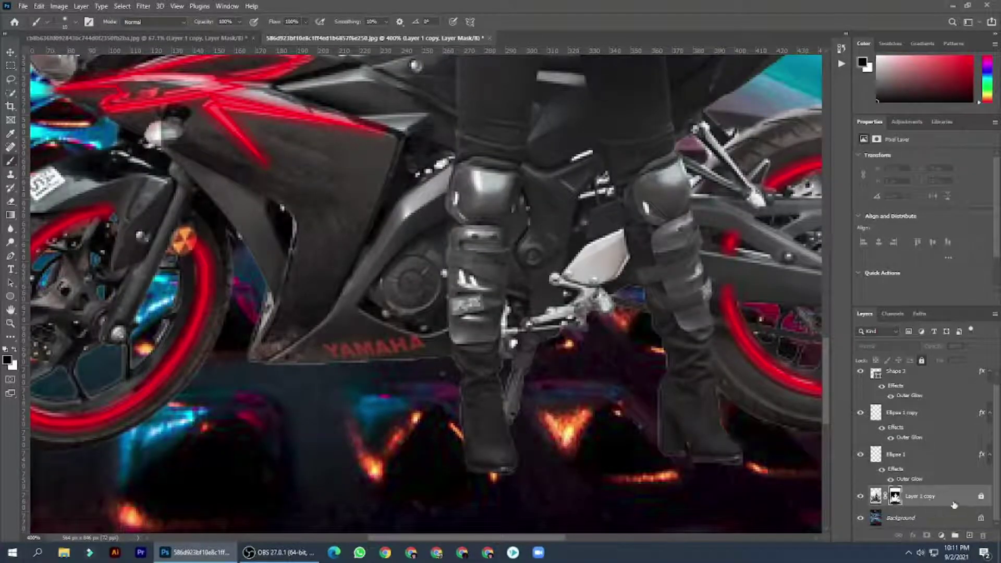
pyautogui.hotkey('ctrl', '0')
pyautogui.click(895, 380)
# - Add a Solid Color fill layer with an inverted mask and recolour it cyan 00eeff
pyautogui.click(942, 536)
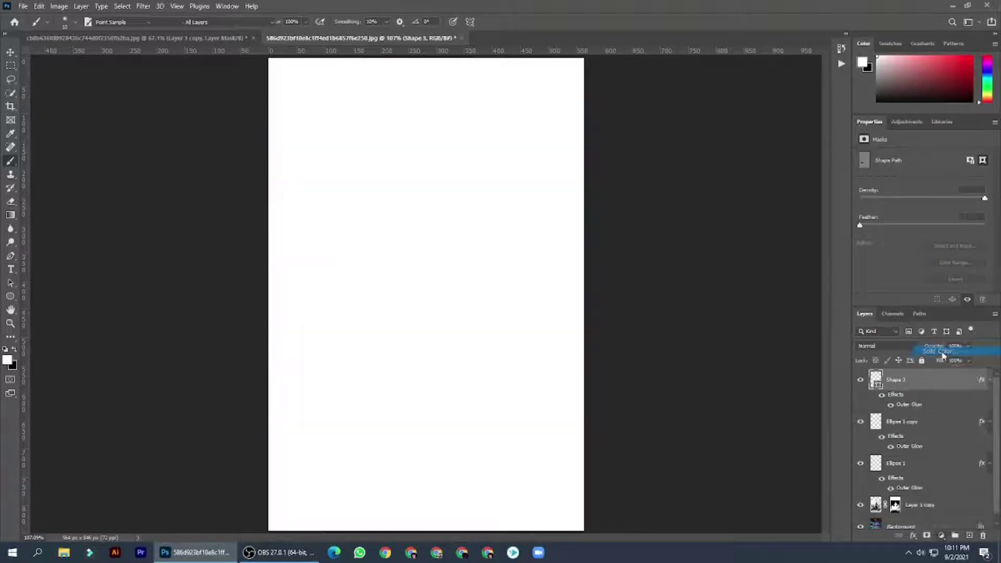
pyautogui.write('0066ff')
pyautogui.press('Return')
pyautogui.press('b')
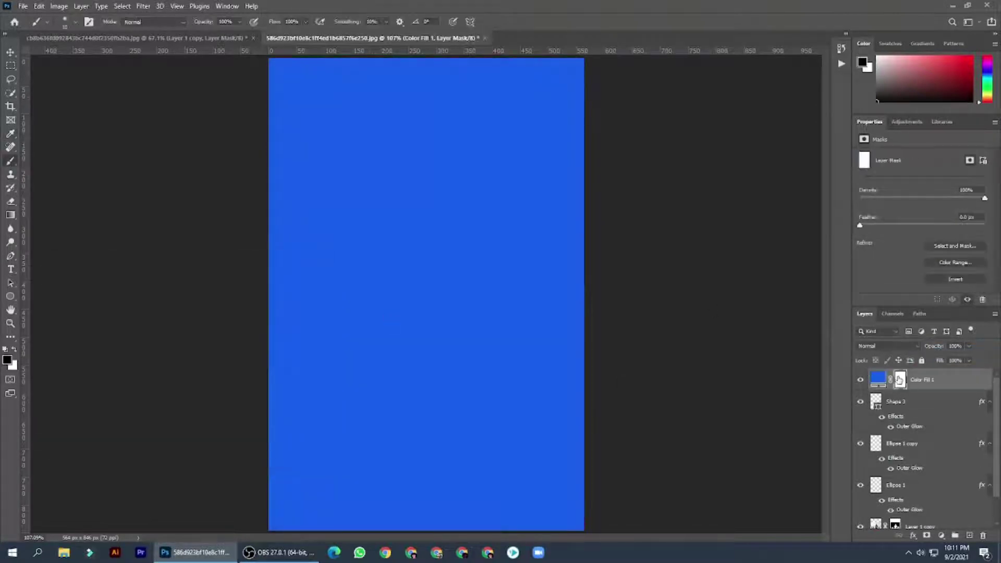
pyautogui.press('x')
pyautogui.hotkey('ctrl', 'i')
pyautogui.doubleClick(878, 379)
pyautogui.moveTo(641, 197); pyautogui.dragTo(661, 199)
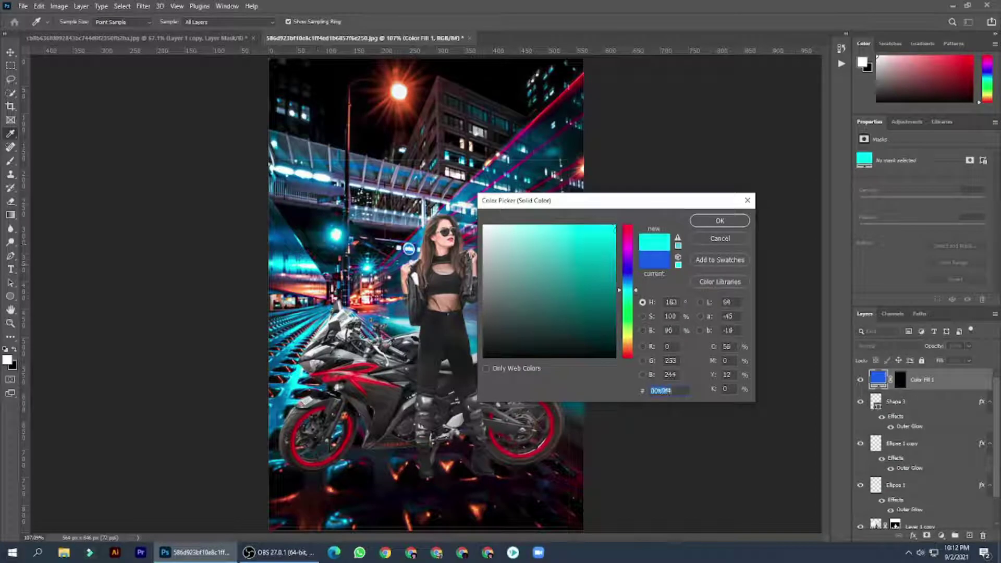
pyautogui.write('00eeff')
pyautogui.click(720, 222)
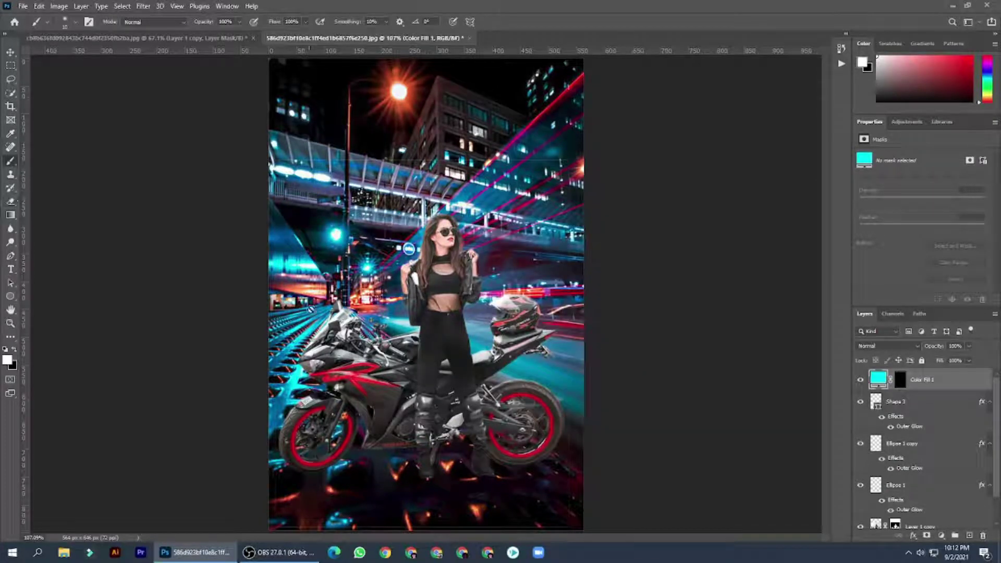
# - Set the cyan fill to Soft Light and paint it on the bike's lower left and rear wheel
pyautogui.press('x')
pyautogui.hotkey('ctrl', '\\')
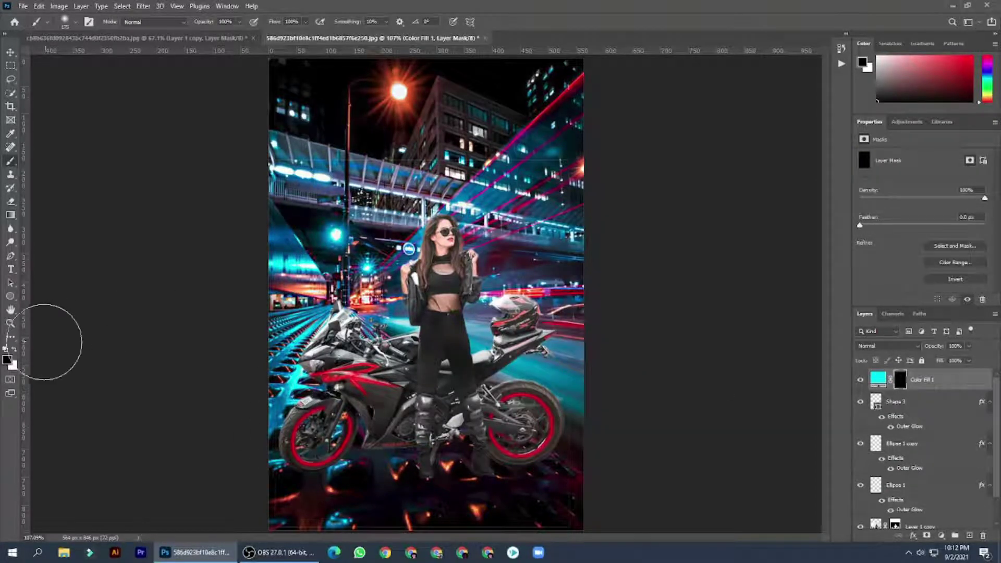
pyautogui.press('x')
pyautogui.moveTo(292, 365); pyautogui.dragTo(284, 480)
pyautogui.click(887, 345)
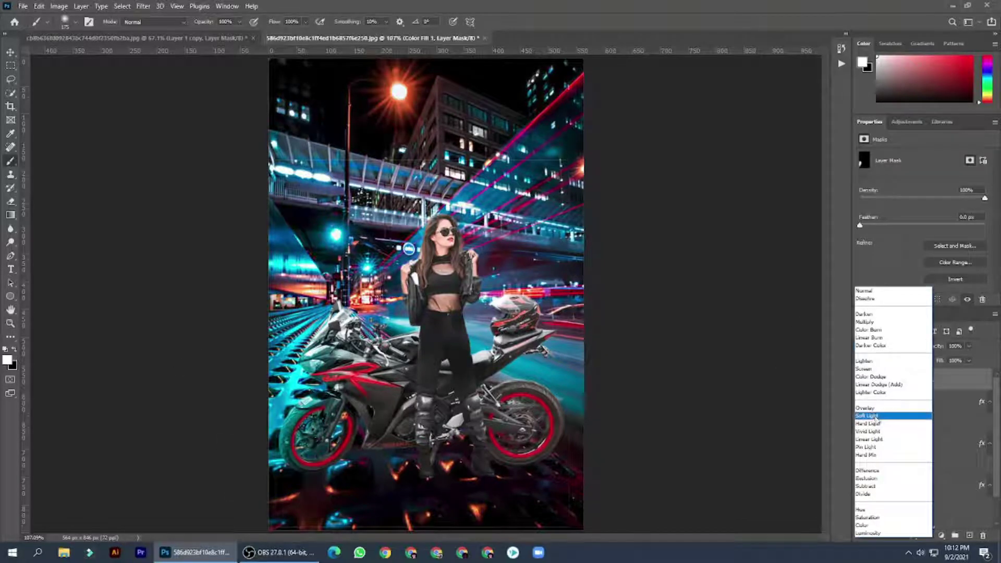
pyautogui.click(875, 416)
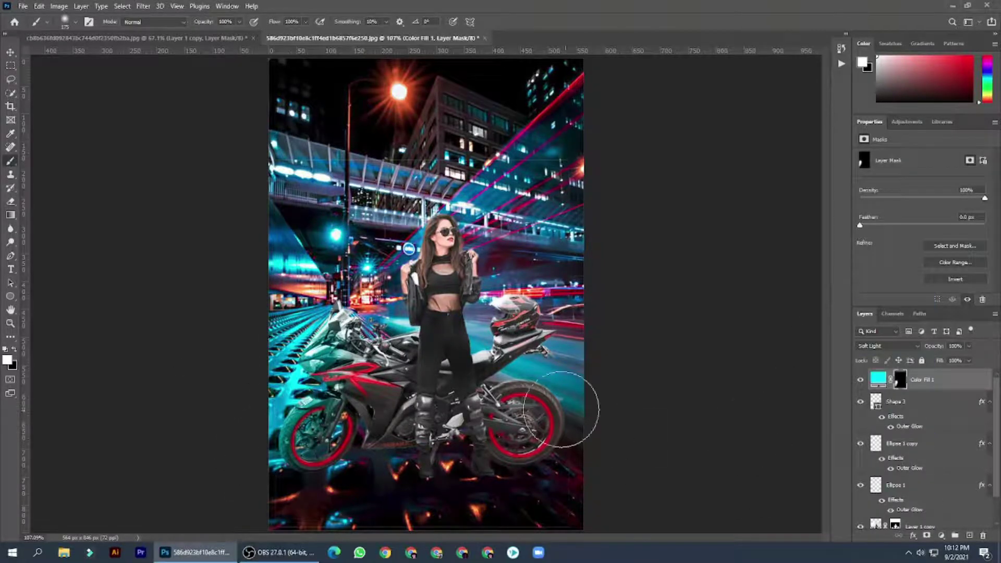
pyautogui.press('[')
pyautogui.press('[')
pyautogui.press('[')
pyautogui.moveTo(516, 375); pyautogui.dragTo(575, 416)
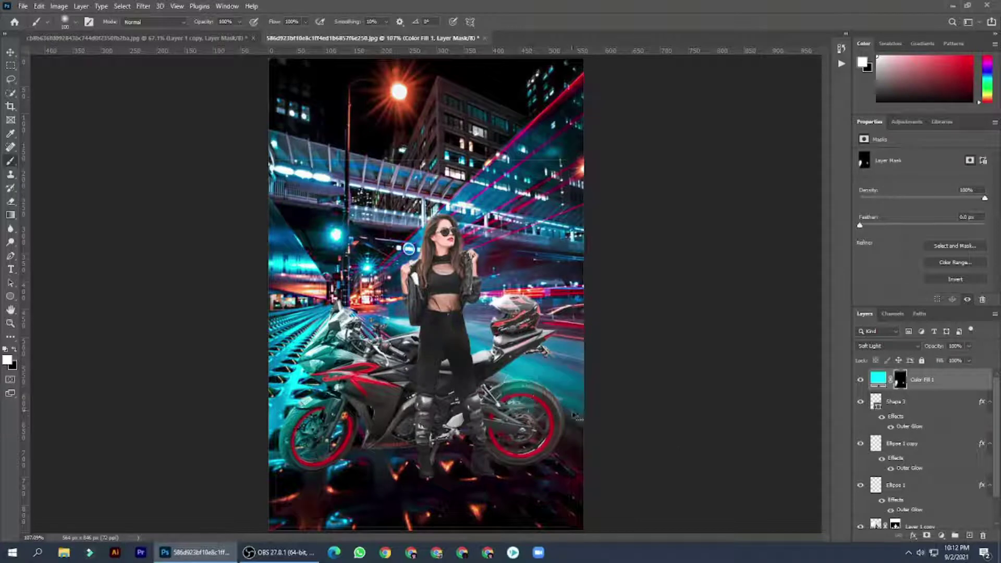
# - Add an orange Soft Light fill with an inverted mask and paint it onto the woman's hair
pyautogui.click(941, 536)
pyautogui.click(928, 351)
pyautogui.click(600, 235)
pyautogui.click(719, 219)
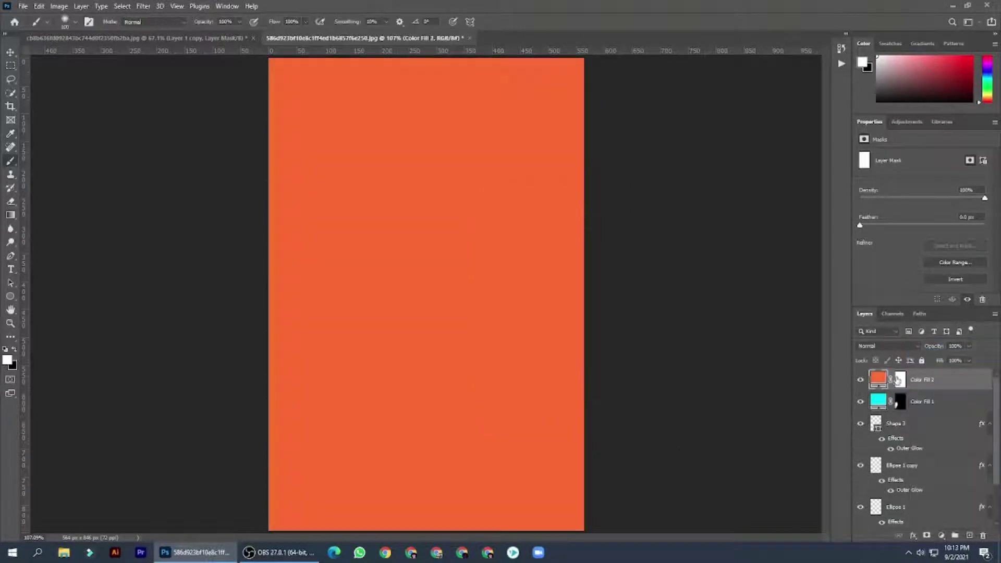
pyautogui.click(897, 379)
pyautogui.hotkey('ctrl', 'i')
pyautogui.moveTo(430, 206); pyautogui.dragTo(443, 225)
pyautogui.click(886, 345)
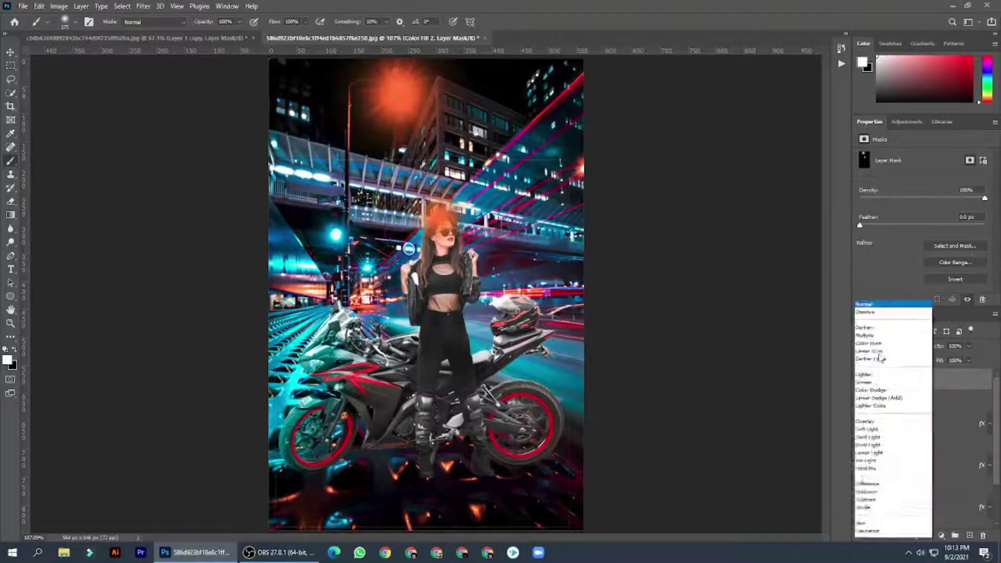
pyautogui.click(876, 365)
pyautogui.press(']')
pyautogui.press(']')
pyautogui.press(']')
pyautogui.press('[')
pyautogui.press('[')
pyautogui.press('[')
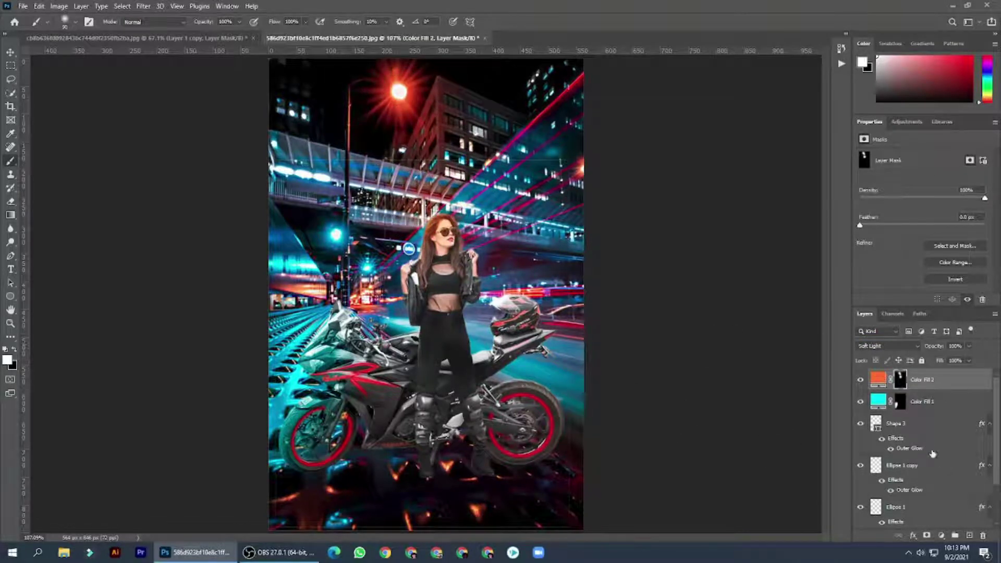
pyautogui.click(941, 535)
# - Add a red Soft Light fill with an inverted mask and paint it on the front fairing
pyautogui.click(938, 350)
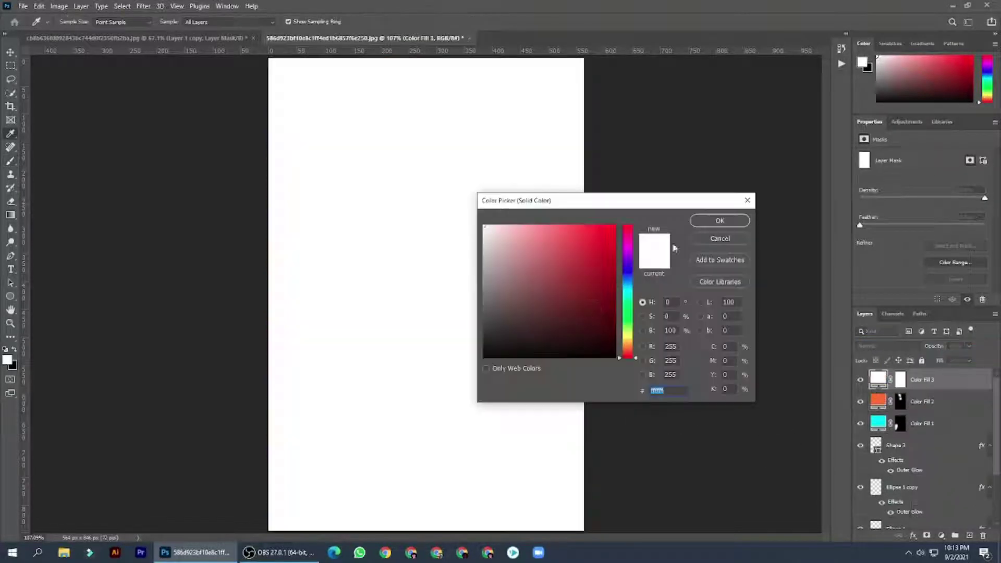
pyautogui.click(616, 224)
pyautogui.click(719, 219)
pyautogui.hotkey('ctrl', 'i')
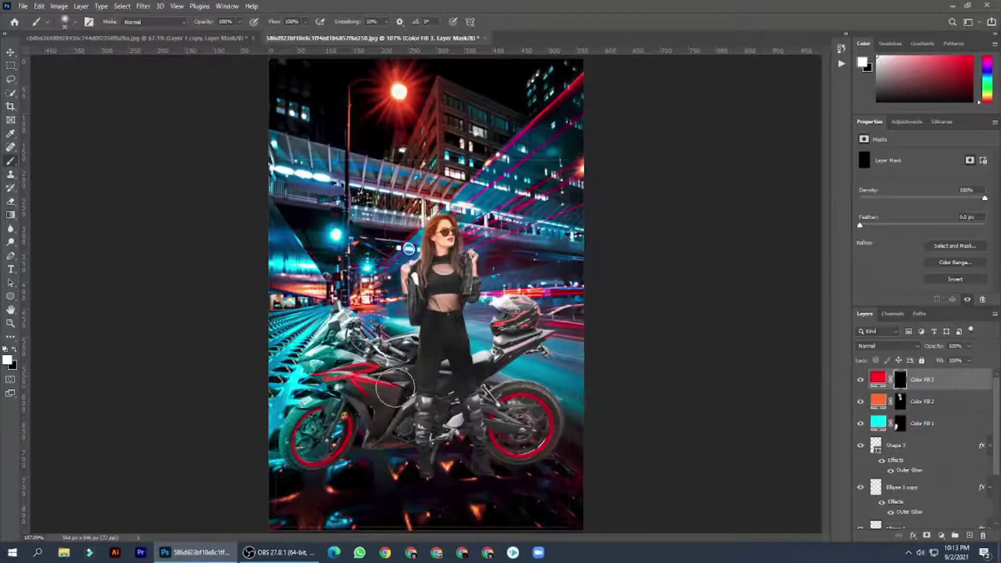
pyautogui.click(887, 346)
pyautogui.click(881, 409)
pyautogui.click(886, 346)
pyautogui.click(882, 410)
pyautogui.moveTo(354, 381); pyautogui.dragTo(334, 383)
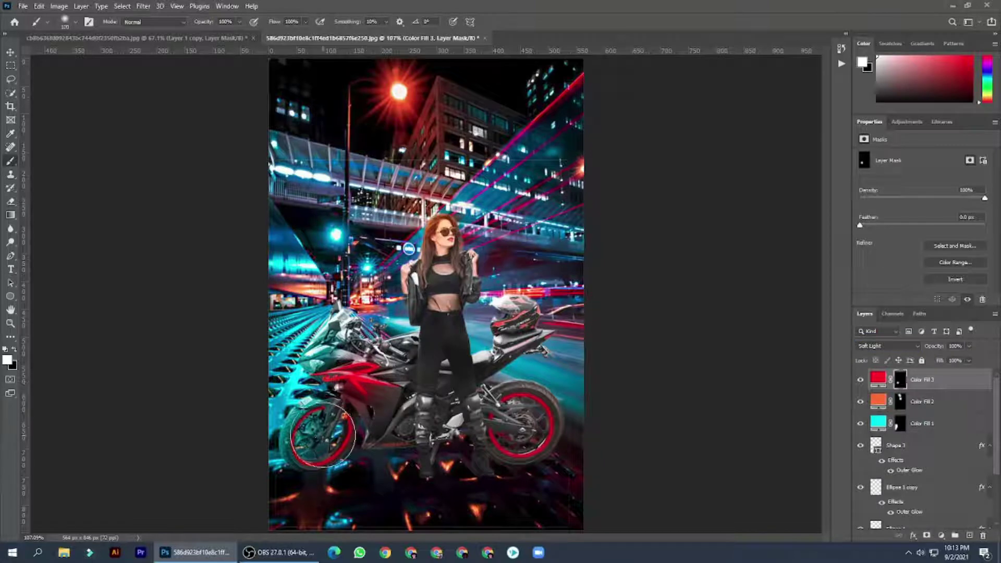
# - Undo the red paint on the rear wheel hub and set the brush to 52% opacity
pyautogui.press(']')
pyautogui.press(']')
pyautogui.press(']')
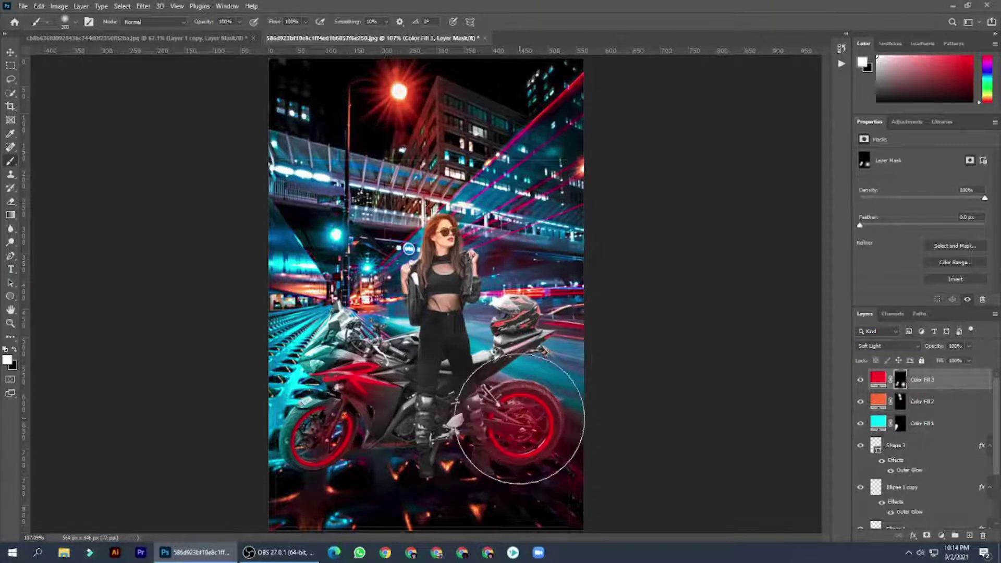
pyautogui.hotkey('ctrl', 'z')
pyautogui.press('[')
pyautogui.press('[')
pyautogui.press('[')
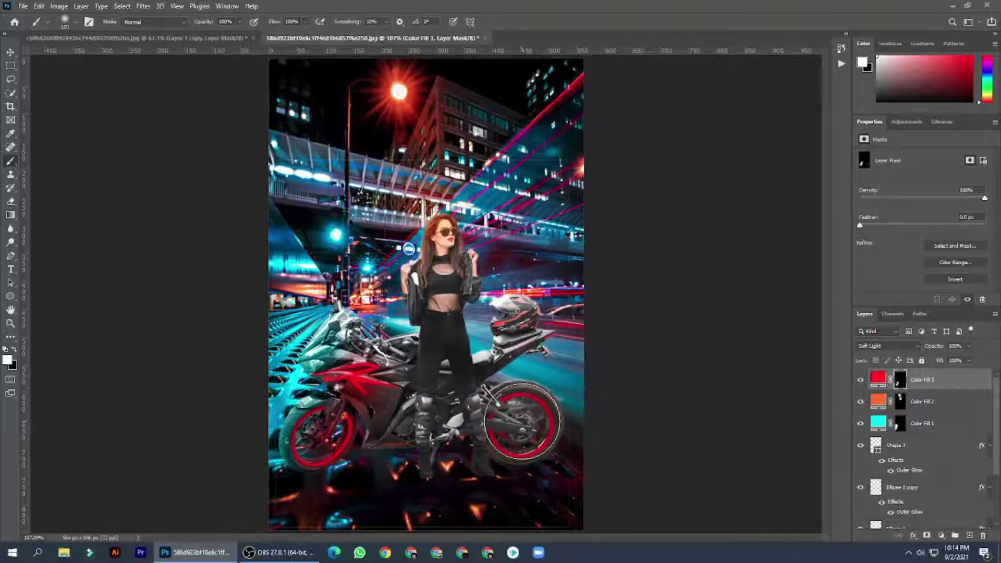
pyautogui.press('5')
pyautogui.press('2')
pyautogui.press(']')
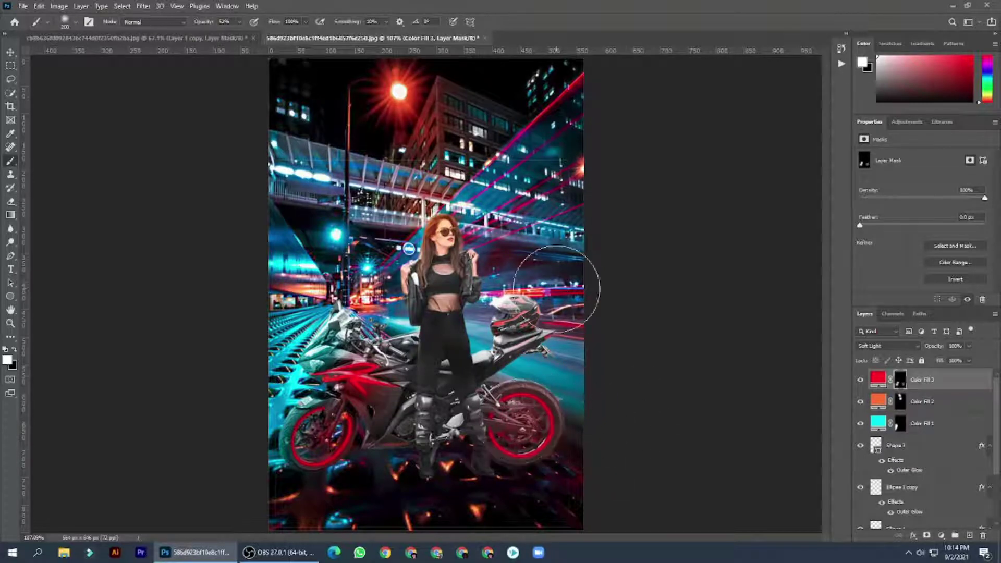
# - Add a cyan Soft Light fill with an inverted mask to tint the woman's hair
pyautogui.click(941, 536)
pyautogui.click(936, 353)
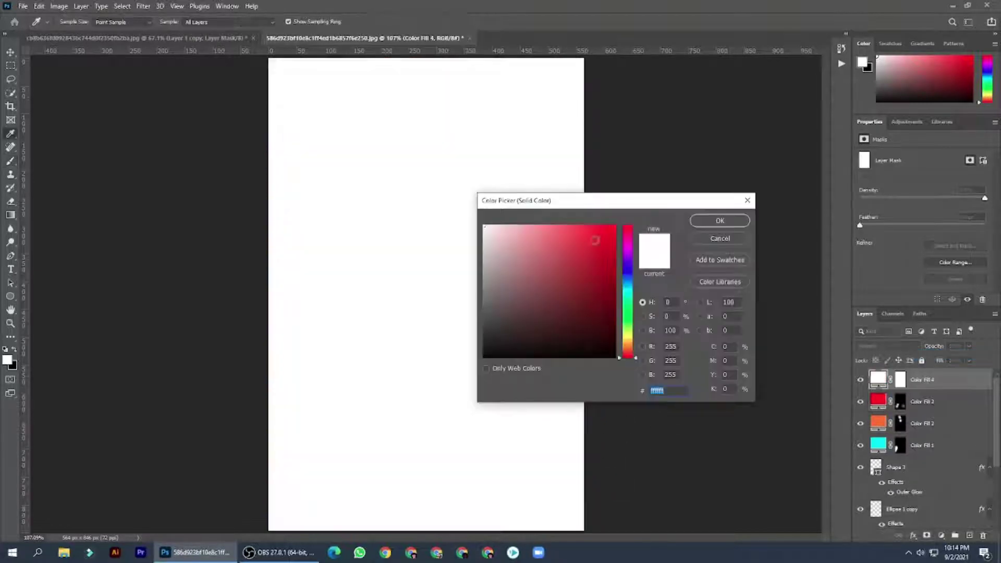
pyautogui.click(628, 292)
pyautogui.click(610, 235)
pyautogui.click(720, 222)
pyautogui.hotkey('ctrl', 'i')
pyautogui.click(887, 345)
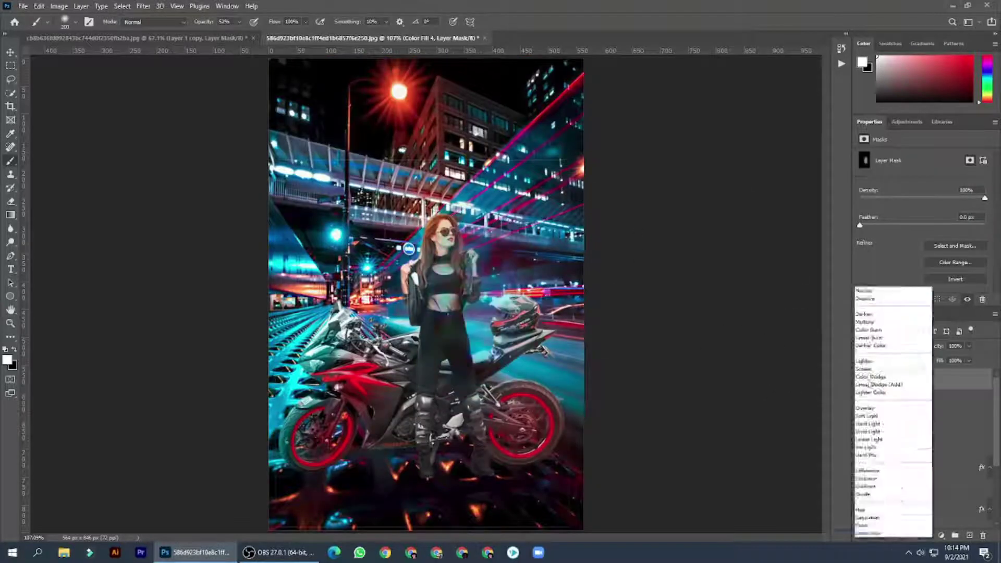
pyautogui.click(867, 416)
pyautogui.click(887, 346)
pyautogui.click(877, 416)
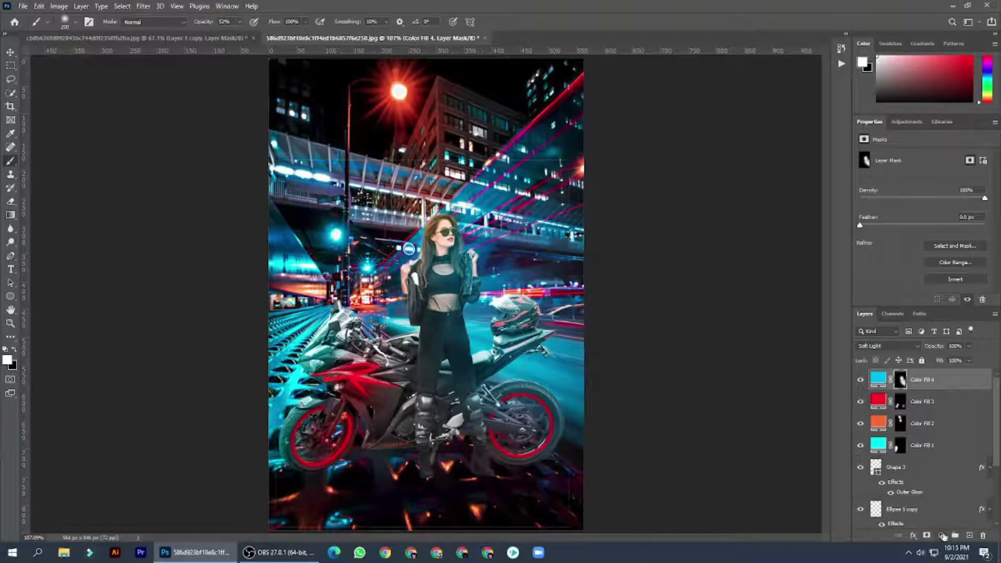
pyautogui.press('0')
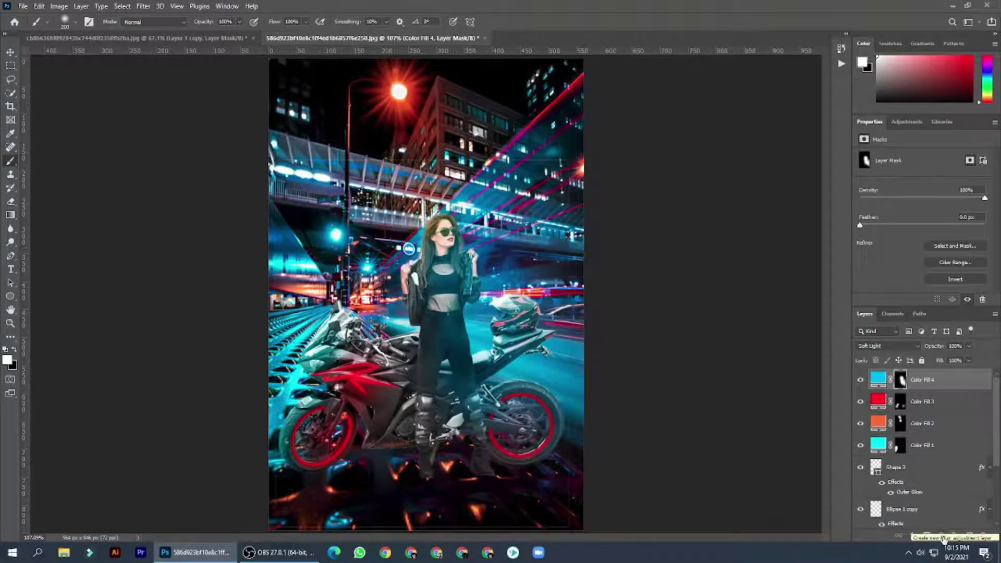
pyautogui.click(944, 540)
# - Brush the fifth fill in Soft Light over the hair and jacket and recolour it orange-red (255, 96, 0)
pyautogui.hotkey('ctrl', 'i')
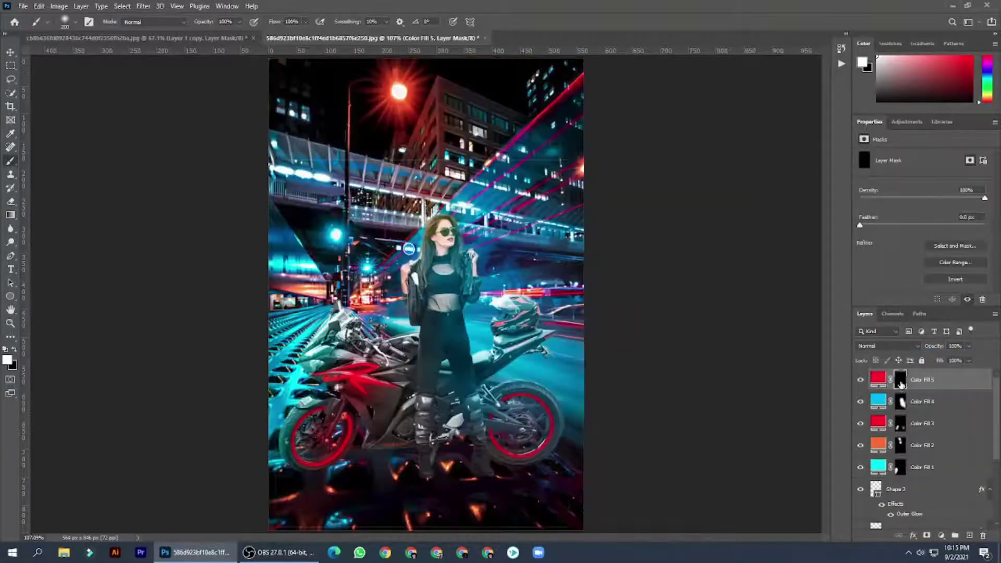
pyautogui.click(886, 345)
pyautogui.click(874, 415)
pyautogui.moveTo(425, 224); pyautogui.dragTo(406, 493)
pyautogui.hotkey('ctrl', 'z')
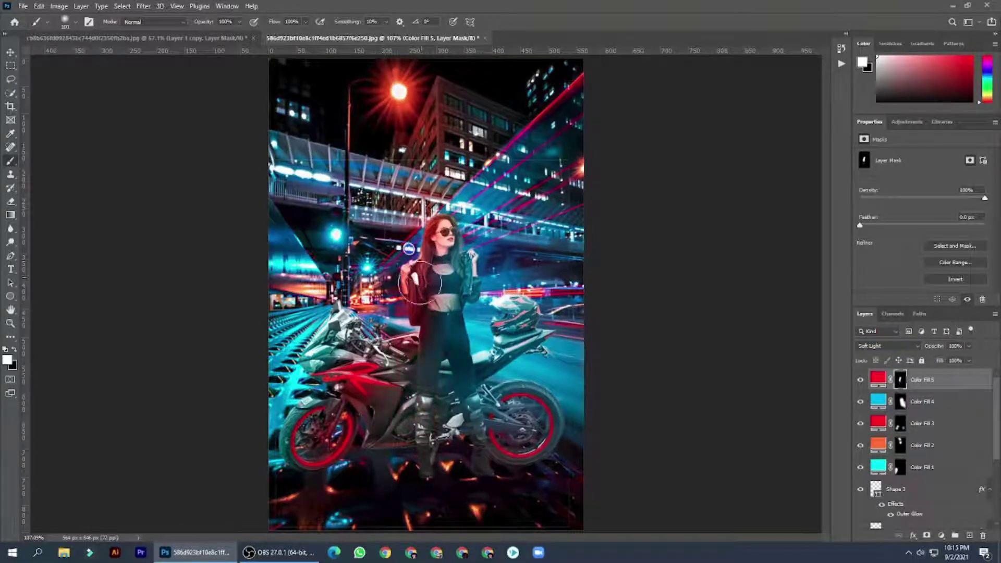
pyautogui.moveTo(407, 313)
pyautogui.mouseDown()
pyautogui.moveTo(401, 345)
pyautogui.moveTo(337, 402)
pyautogui.mouseUp()
pyautogui.hotkey('ctrl', 'z')
pyautogui.hotkey('ctrl', 'z')
pyautogui.doubleClick(878, 379)
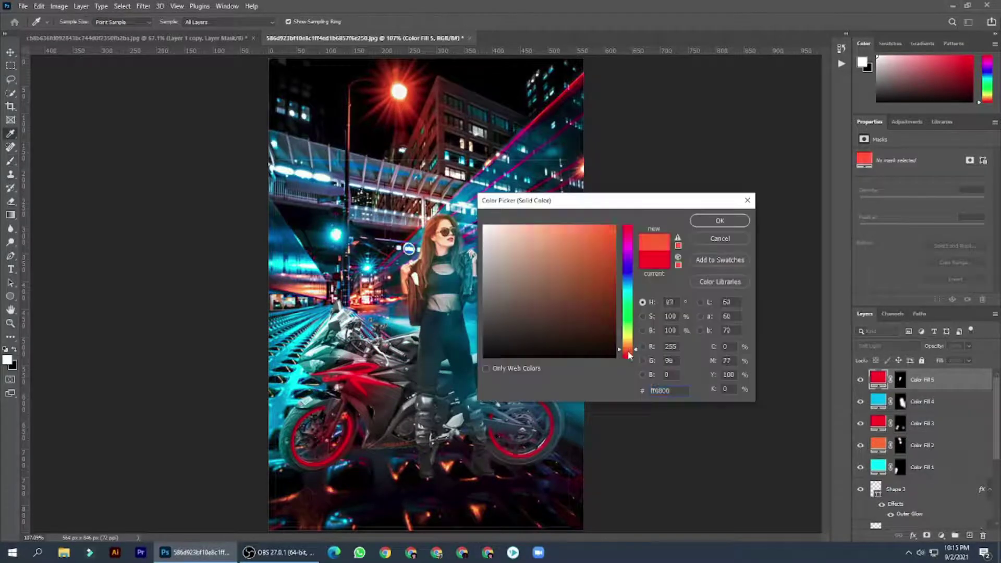
pyautogui.click(717, 219)
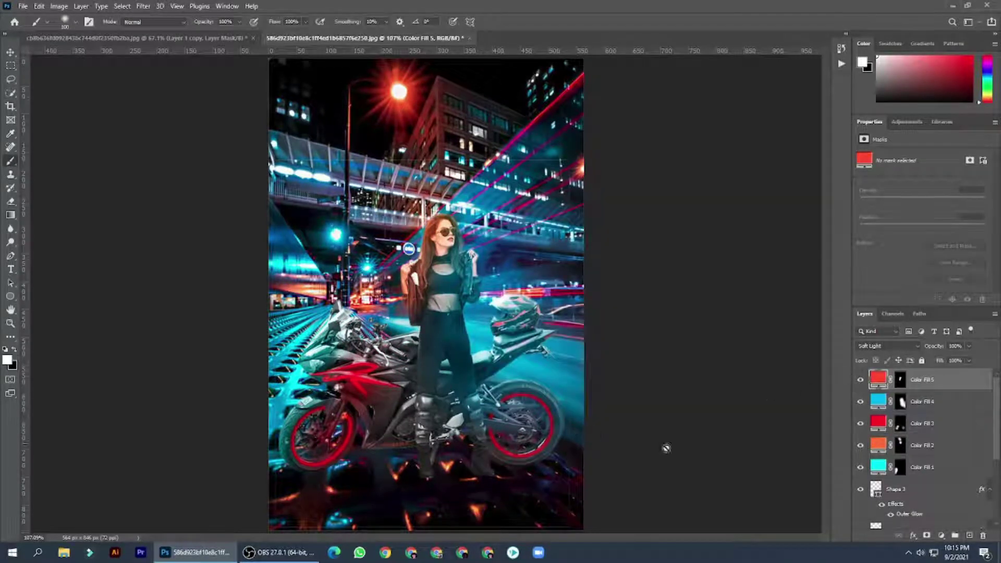
# - Try a drop shadow on the woman-and-bike layer and cancel it, then reselect Color Fill 5
pyautogui.scroll(-2, 923, 459)
pyautogui.click(920, 505)
pyautogui.click(913, 535)
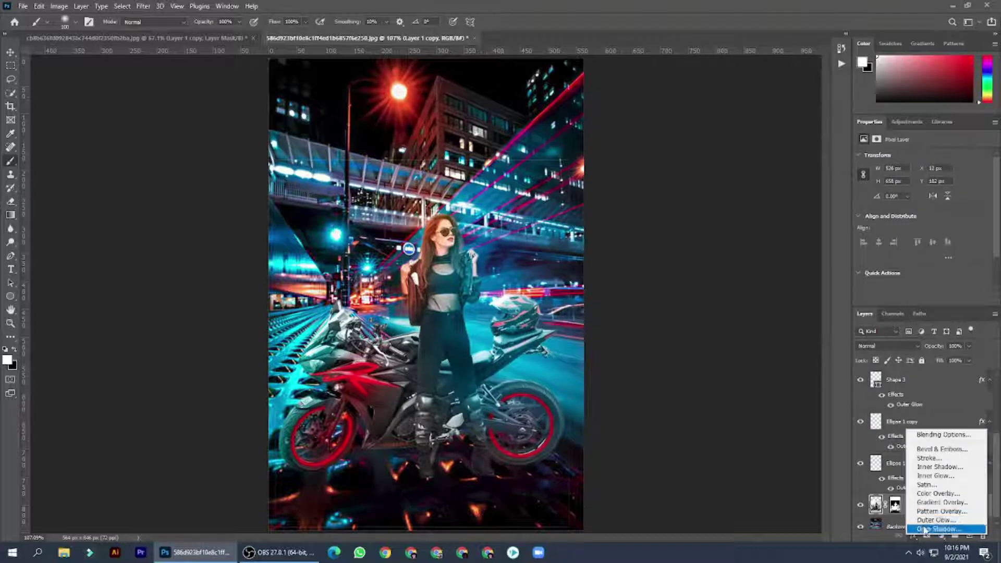
pyautogui.click(813, 518)
pyautogui.press('Escape')
pyautogui.press('e')
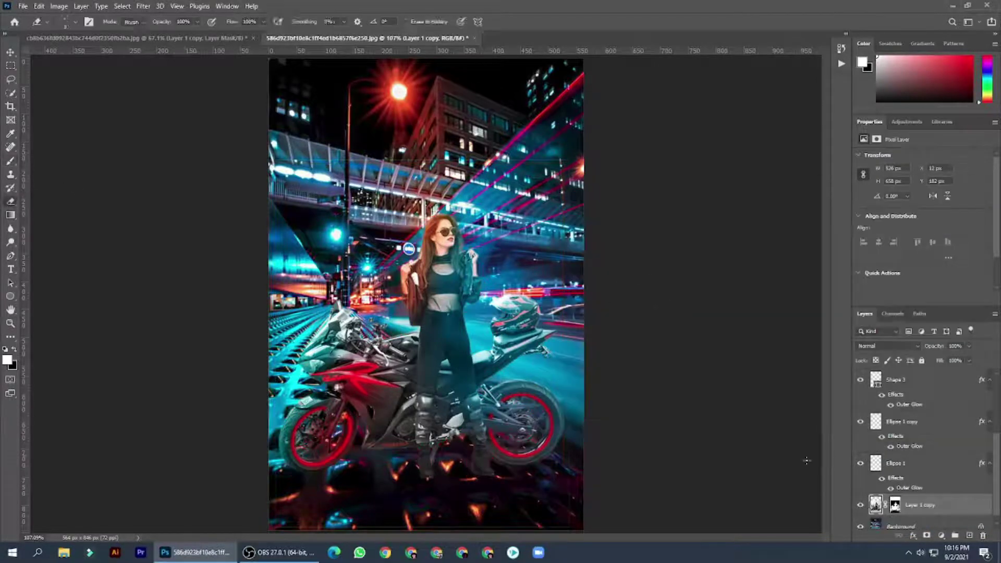
pyautogui.click(76, 22)
pyautogui.click(364, 159)
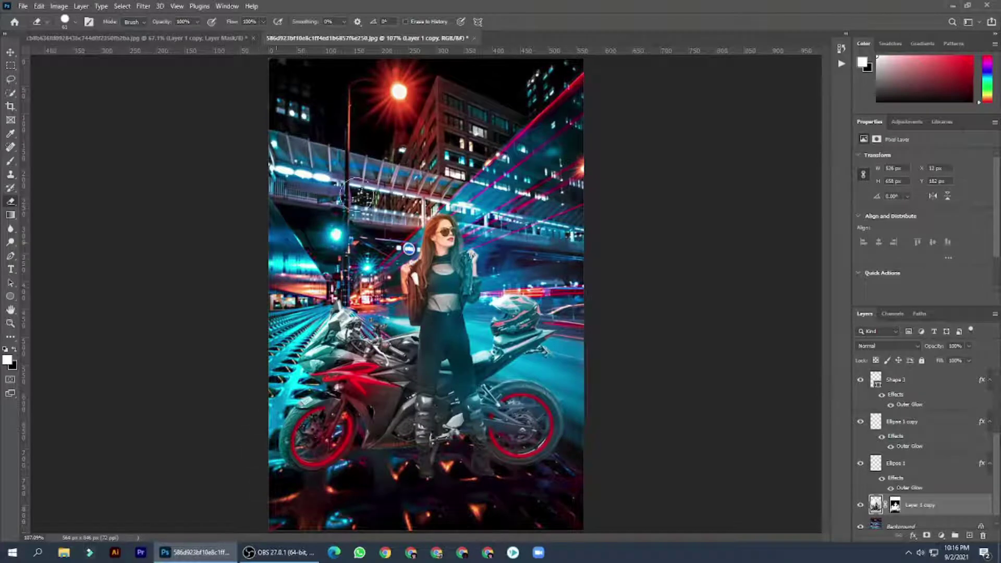
pyautogui.scroll(5, 918, 417)
pyautogui.click(923, 380)
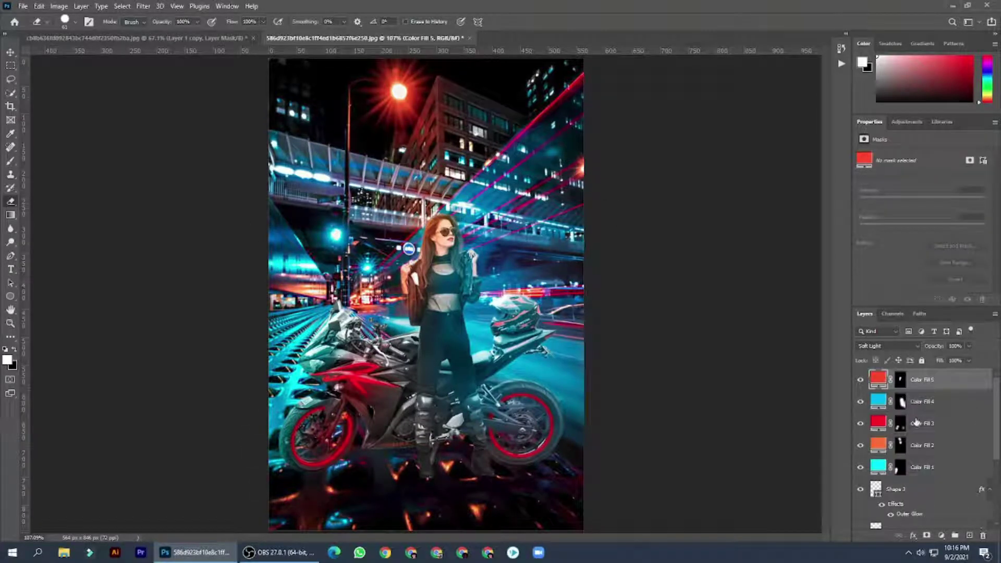
# - Add a magenta Soft Light color fill with inverted mask, painted onto the road right of the woman
pyautogui.click(941, 535)
pyautogui.click(934, 355)
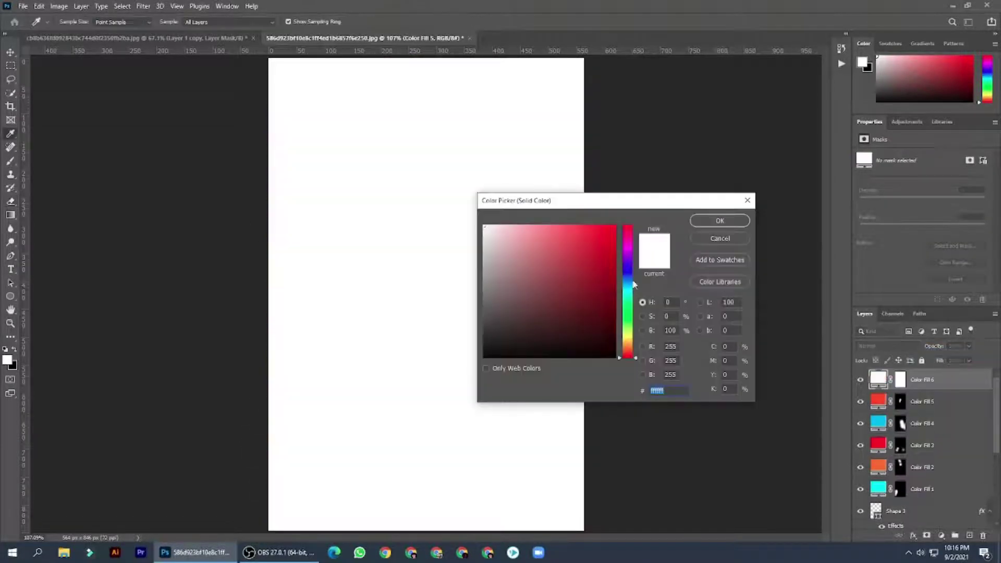
pyautogui.click(628, 246)
pyautogui.click(614, 227)
pyautogui.click(719, 220)
pyautogui.click(901, 379)
pyautogui.hotkey('ctrl', 'i')
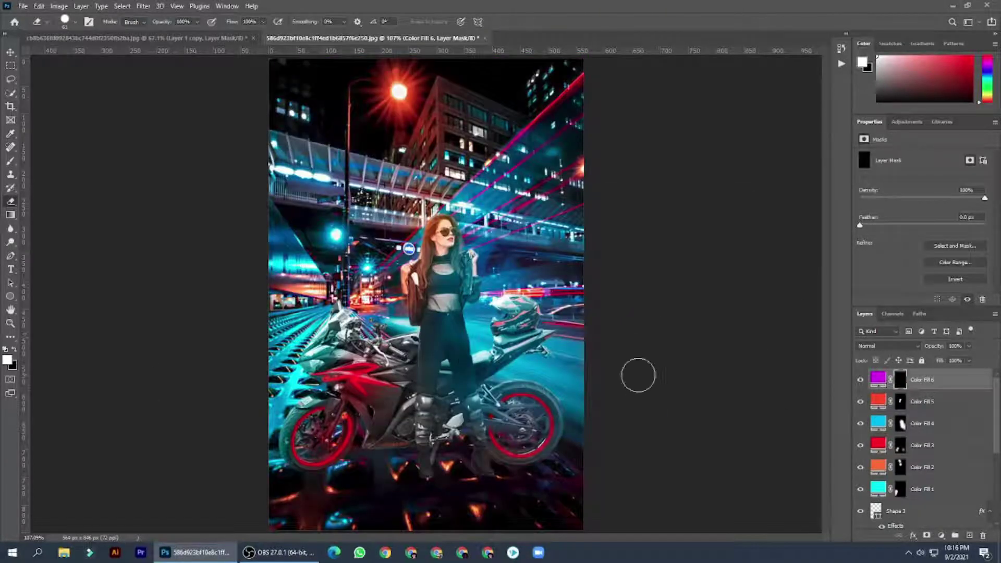
pyautogui.click(881, 346)
pyautogui.click(881, 401)
pyautogui.press('b')
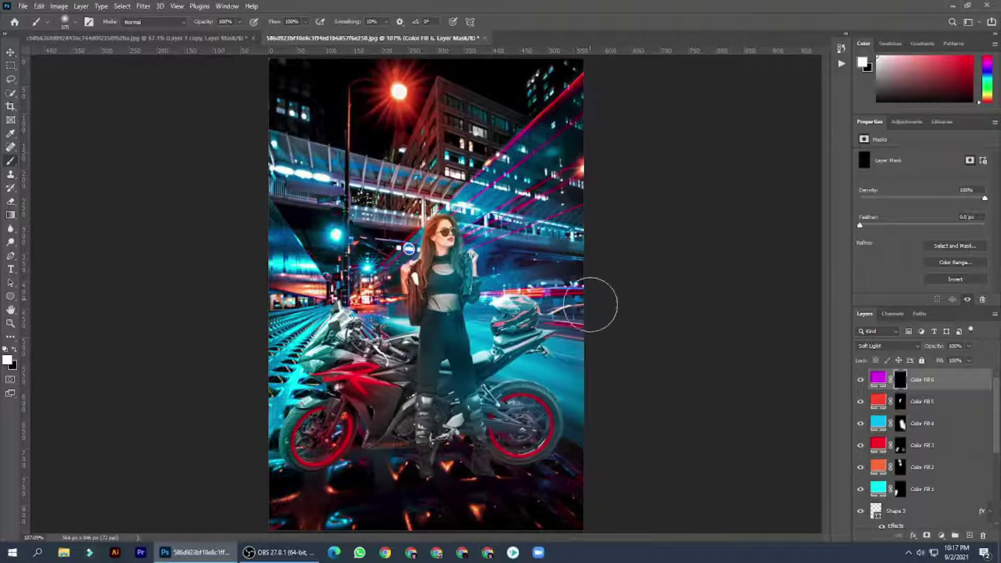
pyautogui.moveTo(590, 305)
pyautogui.mouseDown()
pyautogui.moveTo(554, 270)
pyautogui.moveTo(599, 308)
pyautogui.mouseUp()
# - Add a cyan Soft Light color fill with inverted mask, painted over the motorcycle
pyautogui.click(941, 536)
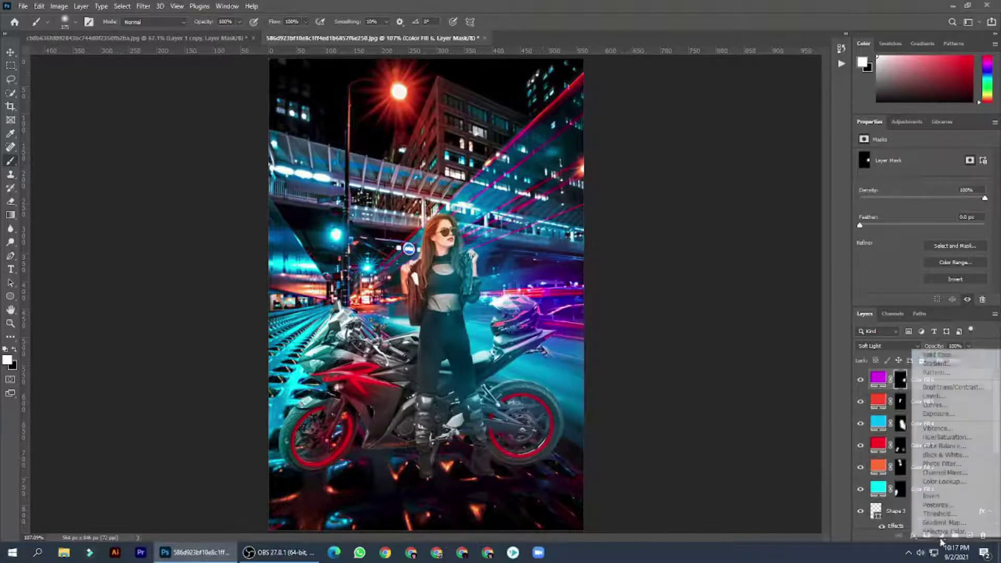
pyautogui.click(937, 354)
pyautogui.moveTo(628, 350); pyautogui.dragTo(629, 293)
pyautogui.click(719, 219)
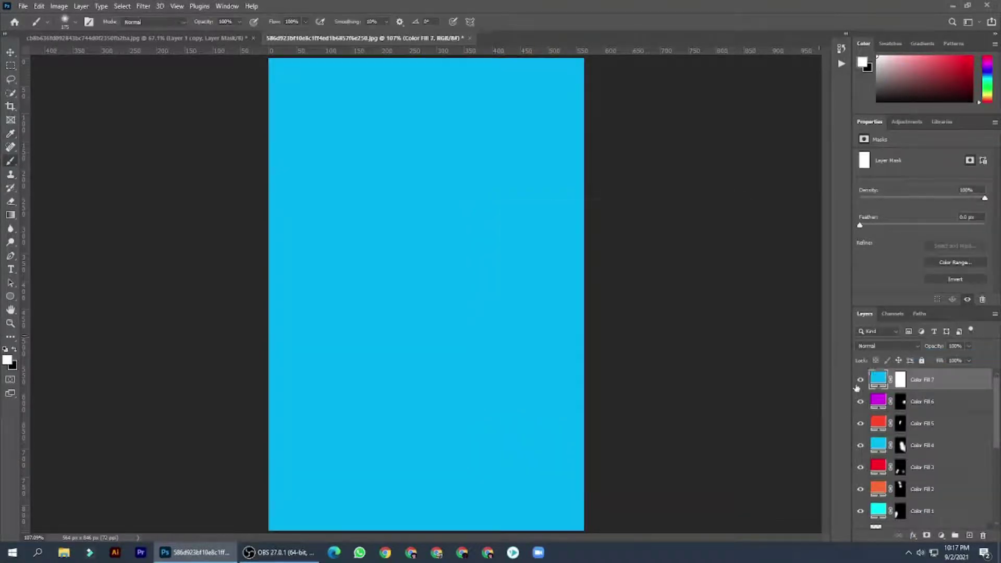
pyautogui.hotkey('ctrl', 'i')
pyautogui.click(886, 345)
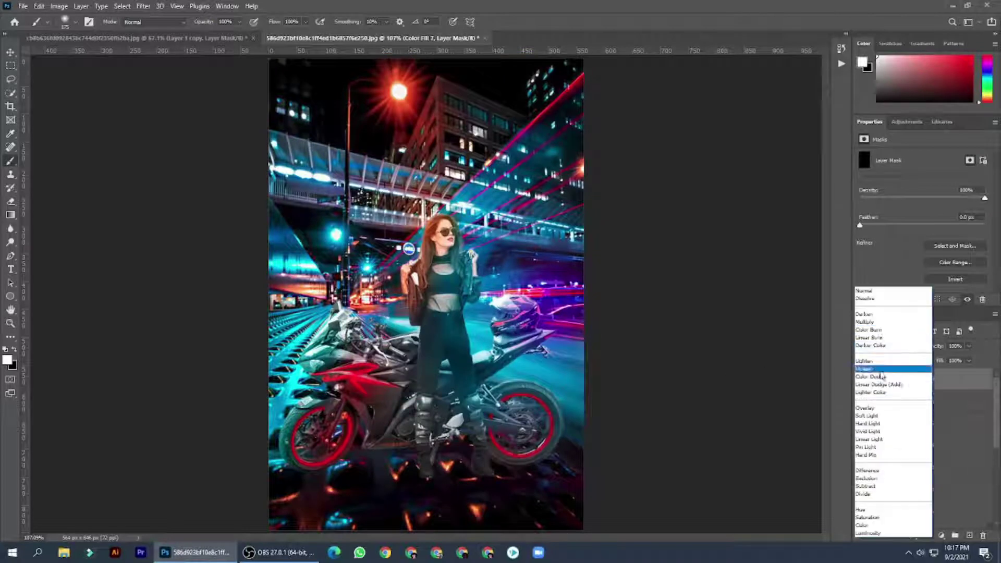
pyautogui.click(866, 415)
pyautogui.moveTo(417, 360)
pyautogui.mouseDown()
pyautogui.moveTo(339, 376)
pyautogui.moveTo(544, 459)
pyautogui.mouseUp()
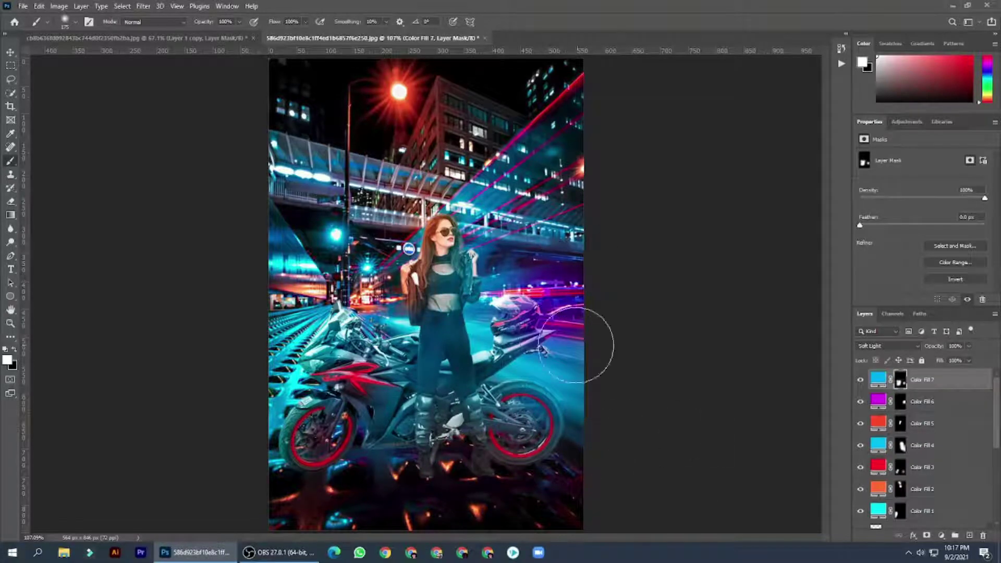
# - Zoom in on the front wheel and select the Background copy layer
pyautogui.press('z')
pyautogui.click(464, 292)
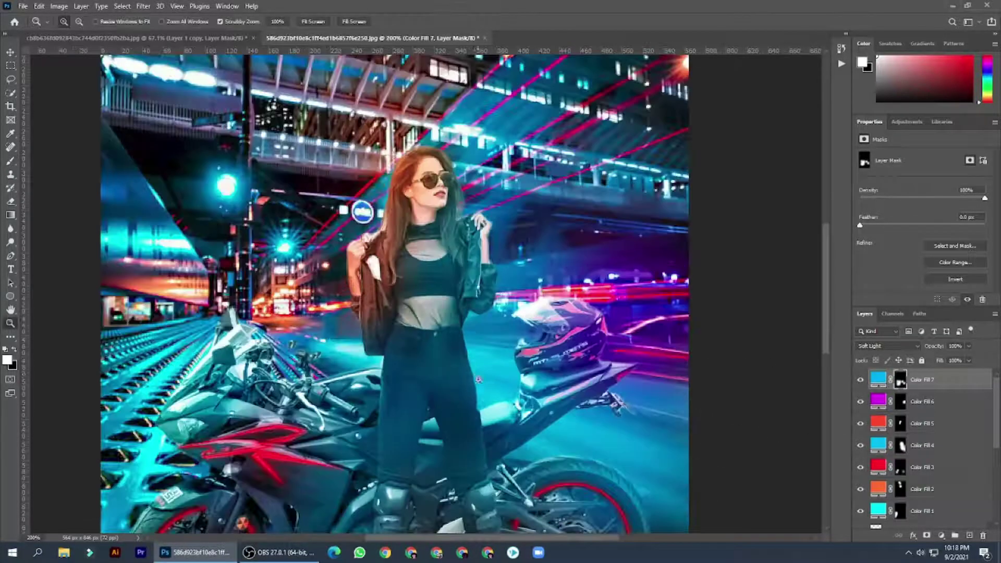
pyautogui.scroll(-5, 463, 292)
pyautogui.hotkey('ctrl', '0')
pyautogui.click(319, 438)
pyautogui.scroll(-10, 923, 444)
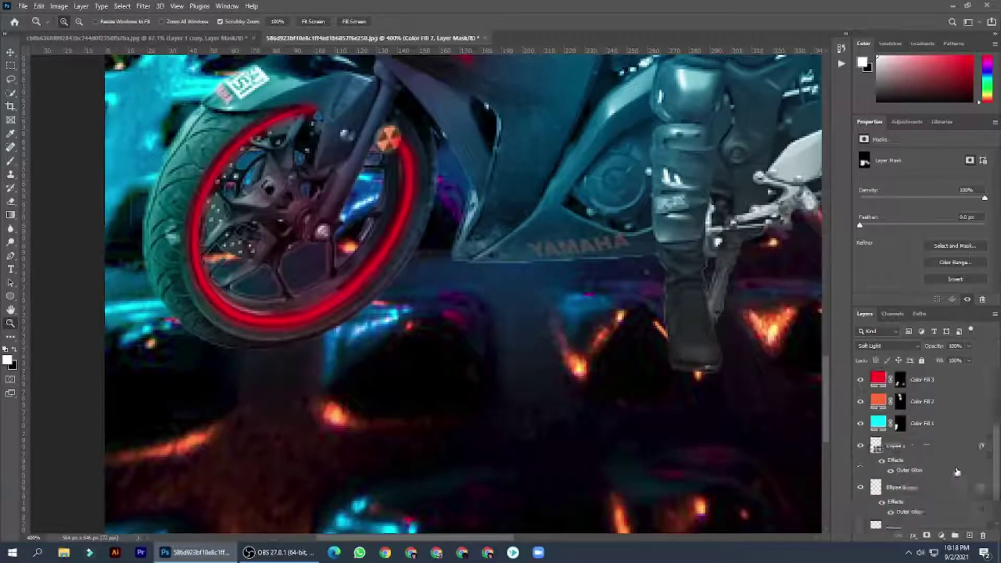
pyautogui.click(907, 496)
# - Erase the Background copy over the woman and motorcycle to reveal them
pyautogui.hotkey('ctrl', '0')
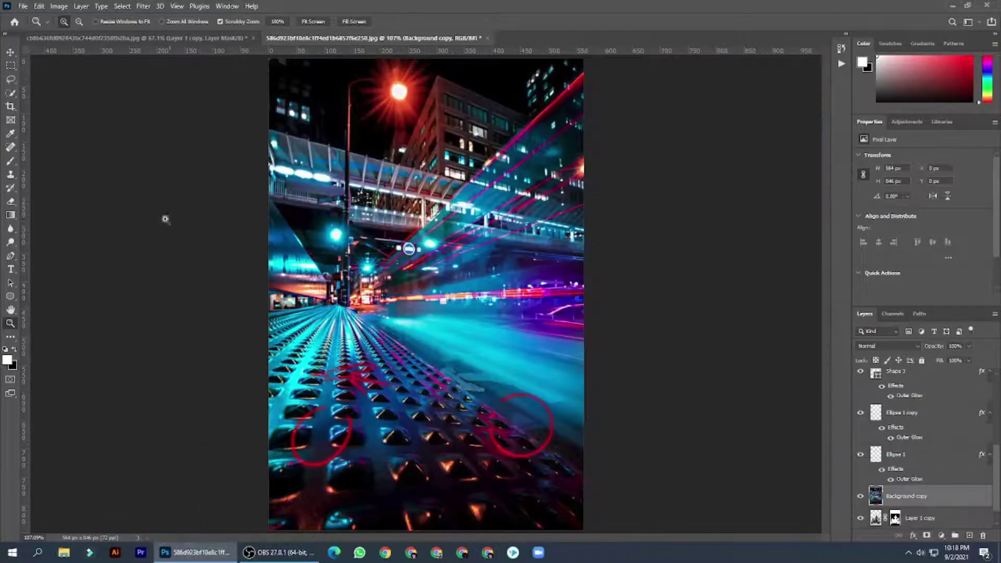
pyautogui.click(14, 200)
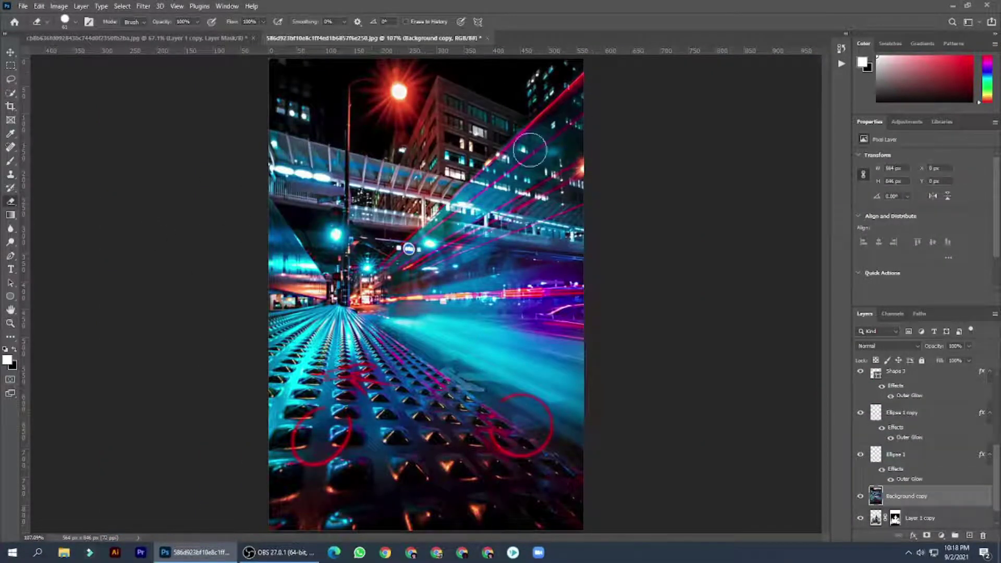
pyautogui.moveTo(529, 150)
pyautogui.mouseDown()
pyautogui.moveTo(444, 250)
pyautogui.moveTo(428, 365)
pyautogui.moveTo(396, 417)
pyautogui.moveTo(417, 427)
pyautogui.moveTo(548, 426)
pyautogui.mouseUp()
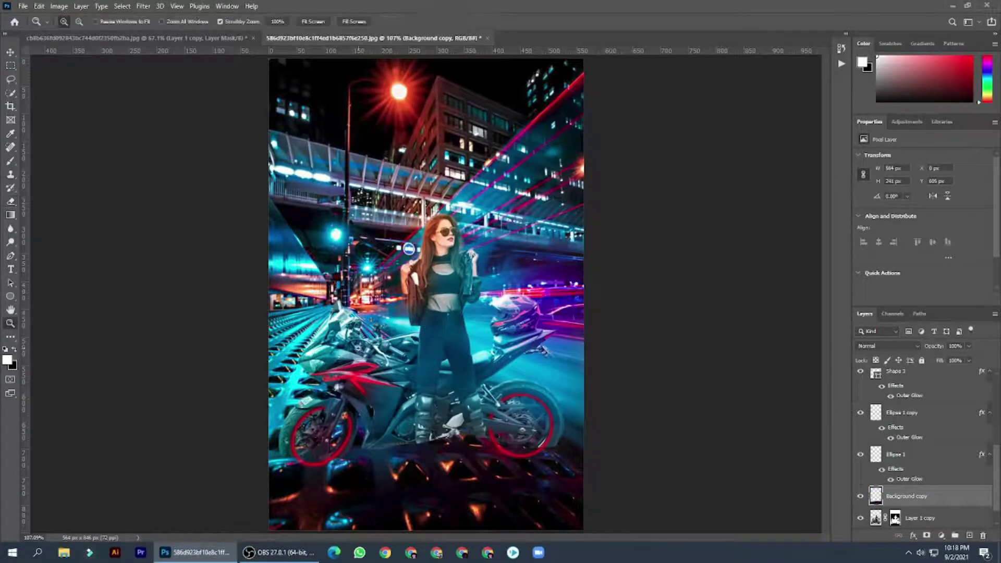
pyautogui.scroll(3, 389, 511)
# - With a smaller eraser, reveal the front tyre, below the boot, and the rear tyre bottom
pyautogui.click(75, 22)
pyautogui.press('Escape')
pyautogui.press('[')
pyautogui.press('[')
pyautogui.press('[')
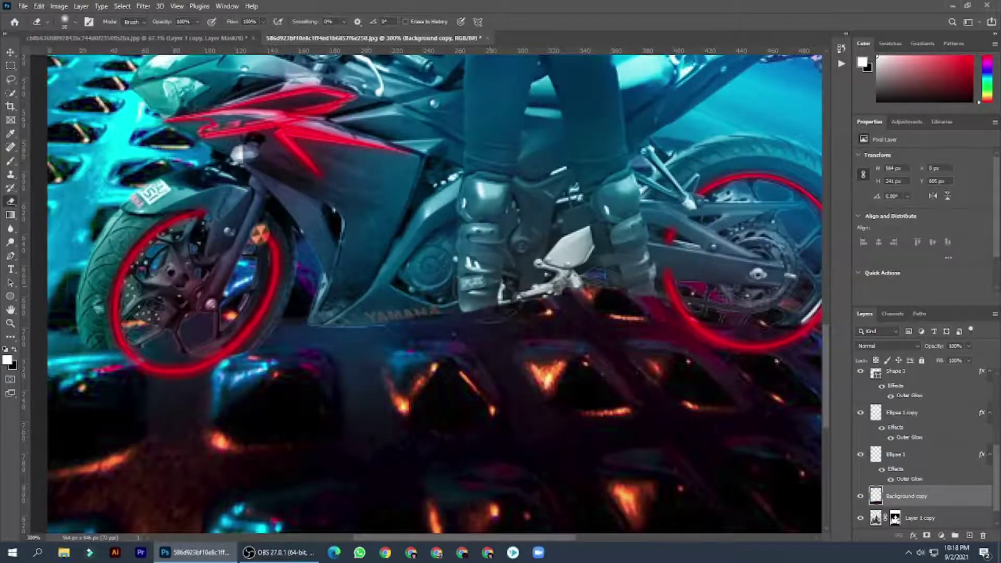
pyautogui.moveTo(233, 334)
pyautogui.mouseDown()
pyautogui.moveTo(183, 362)
pyautogui.moveTo(113, 348)
pyautogui.mouseUp()
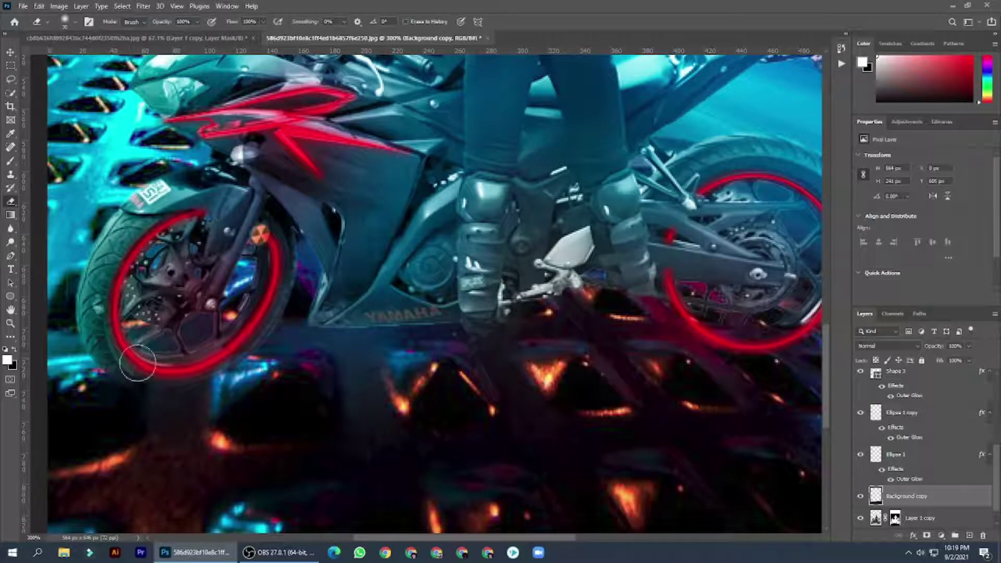
pyautogui.moveTo(490, 320)
pyautogui.mouseDown()
pyautogui.moveTo(483, 351)
pyautogui.moveTo(495, 384)
pyautogui.mouseUp()
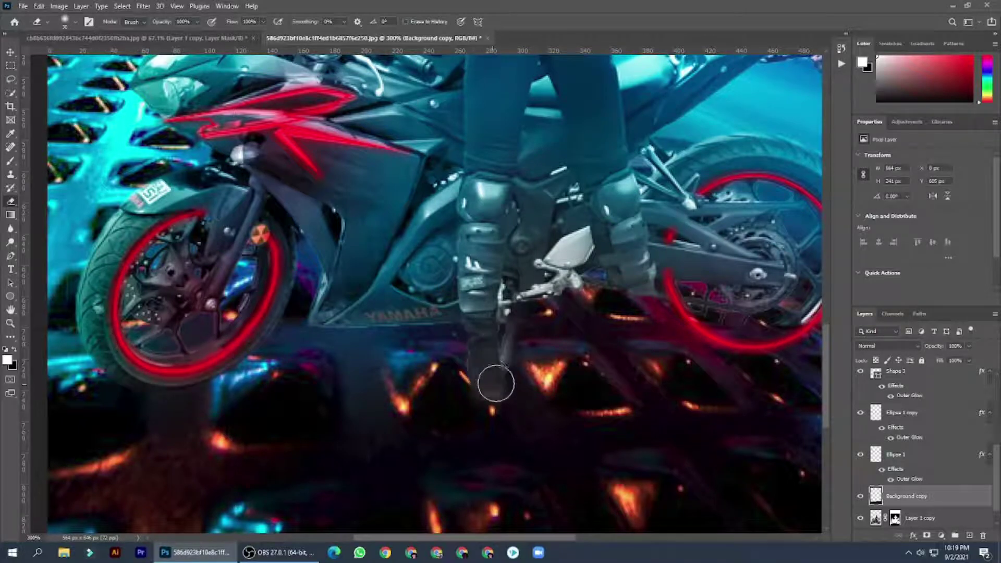
pyautogui.moveTo(427, 541); pyautogui.dragTo(483, 540)
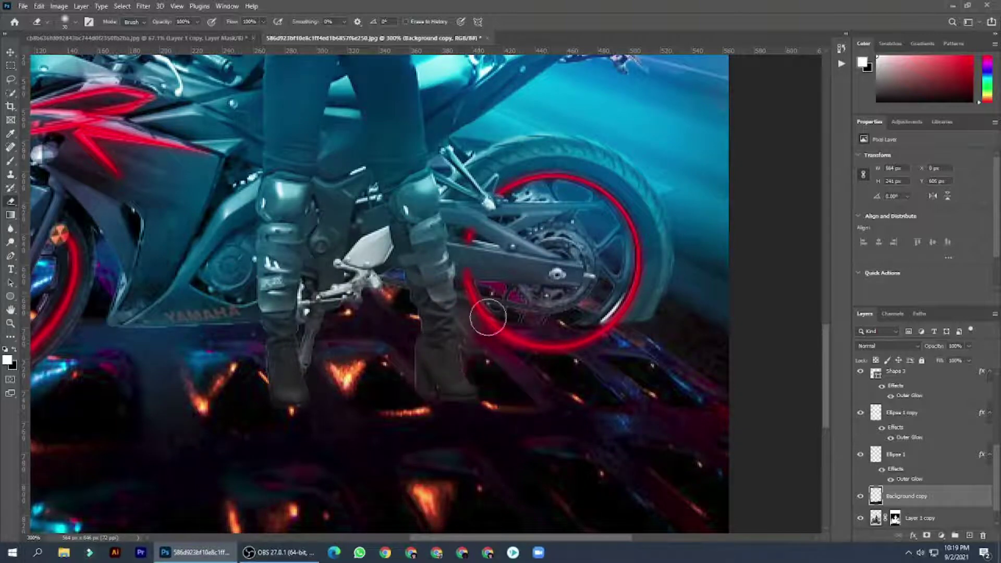
pyautogui.moveTo(488, 318)
pyautogui.mouseDown()
pyautogui.moveTo(576, 346)
pyautogui.moveTo(586, 329)
pyautogui.moveTo(504, 340)
pyautogui.moveTo(621, 315)
pyautogui.mouseUp()
pyautogui.hotkey('ctrl', '0')
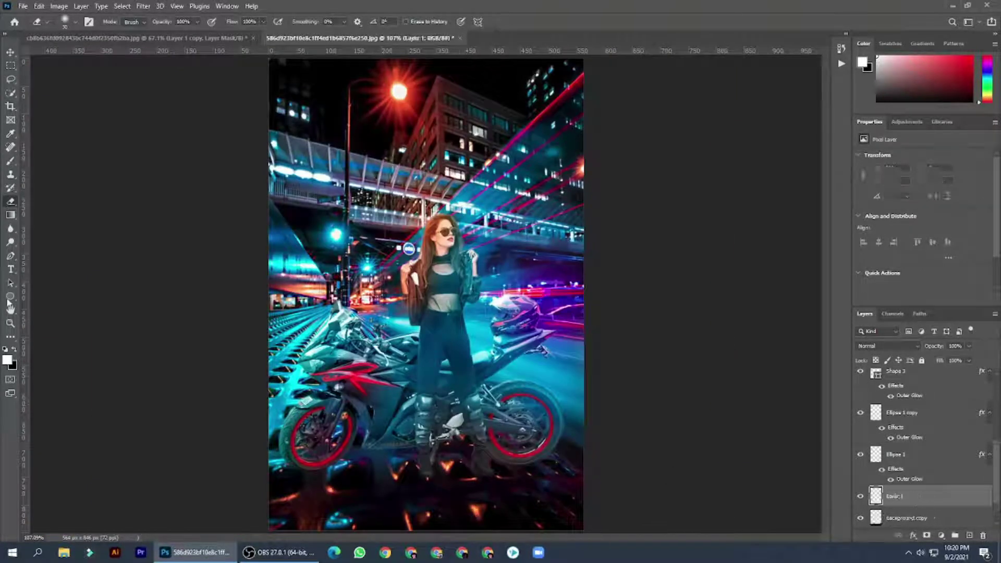
# - Draw a black ellipse shadow and place it beneath Layer 1 copy under the front wheel
pyautogui.press('u')
pyautogui.moveTo(272, 480)
pyautogui.mouseDown()
pyautogui.moveTo(364, 498)
pyautogui.moveTo(321, 477)
pyautogui.mouseUp()
pyautogui.click(117, 21)
pyautogui.click(117, 78)
pyautogui.press('v')
pyautogui.scroll(-2, 920, 469)
pyautogui.moveTo(902, 453)
pyautogui.mouseDown()
pyautogui.moveTo(920, 493)
pyautogui.moveTo(907, 509)
pyautogui.mouseUp()
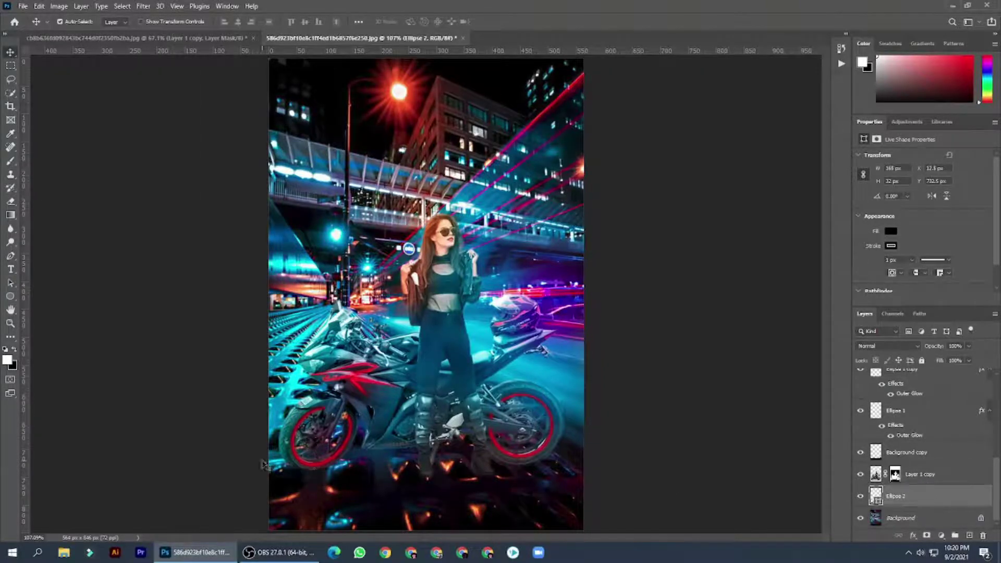
pyautogui.press('z')
# - Duplicate the ellipse shadow under the rear wheel and erase leftover ground beneath it
pyautogui.click(266, 466)
pyautogui.press('e')
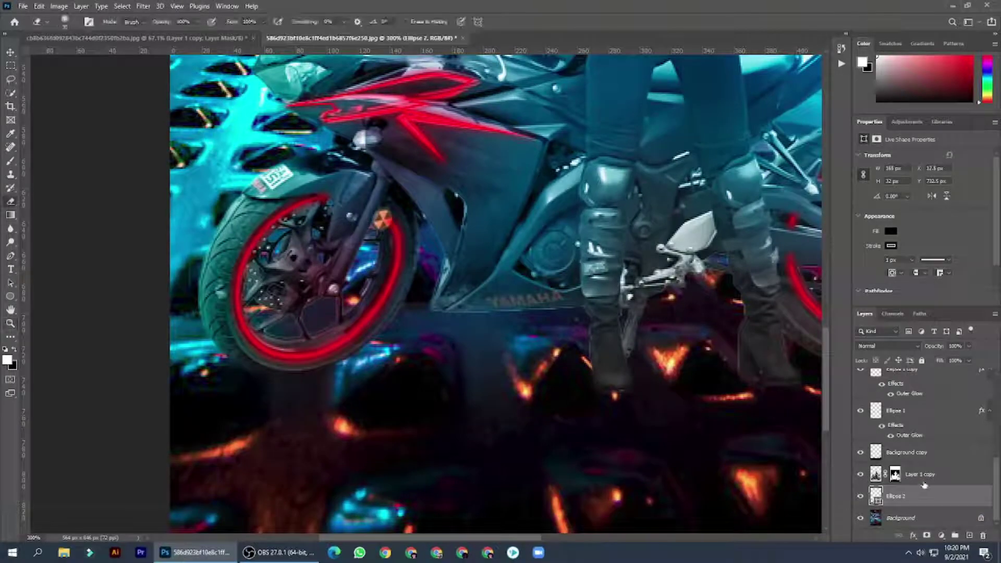
pyautogui.click(924, 480)
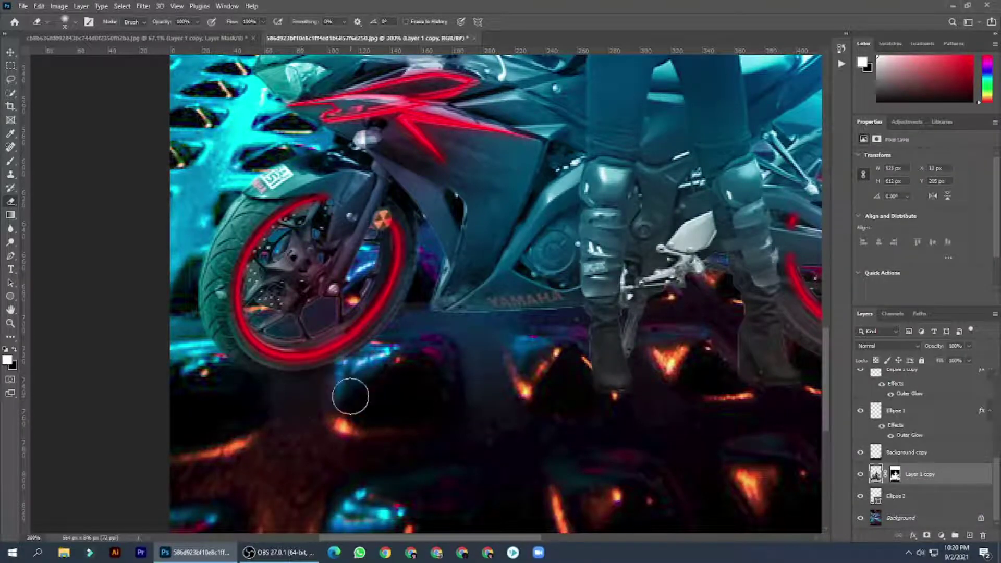
pyautogui.hotkey('ctrl', '0')
pyautogui.press('z')
pyautogui.click(433, 469)
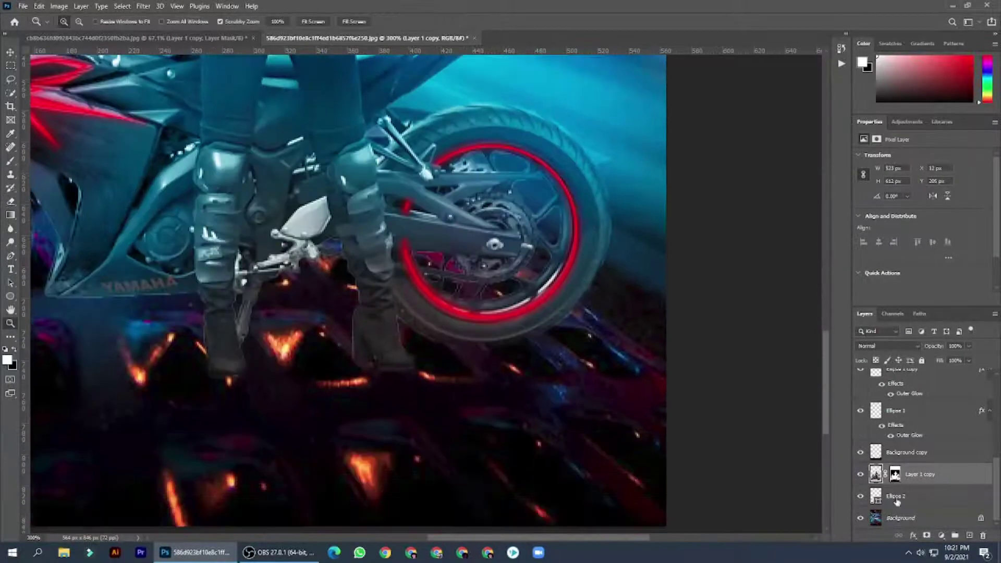
pyautogui.hotkey('ctrl', 'j')
pyautogui.moveTo(53, 113); pyautogui.dragTo(518, 82)
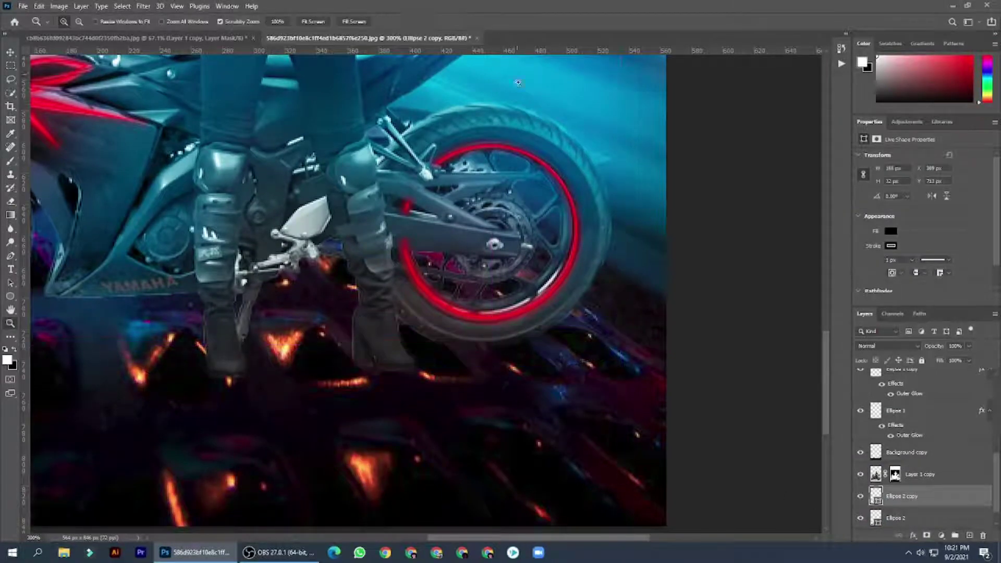
pyautogui.click(921, 480)
pyautogui.press('e')
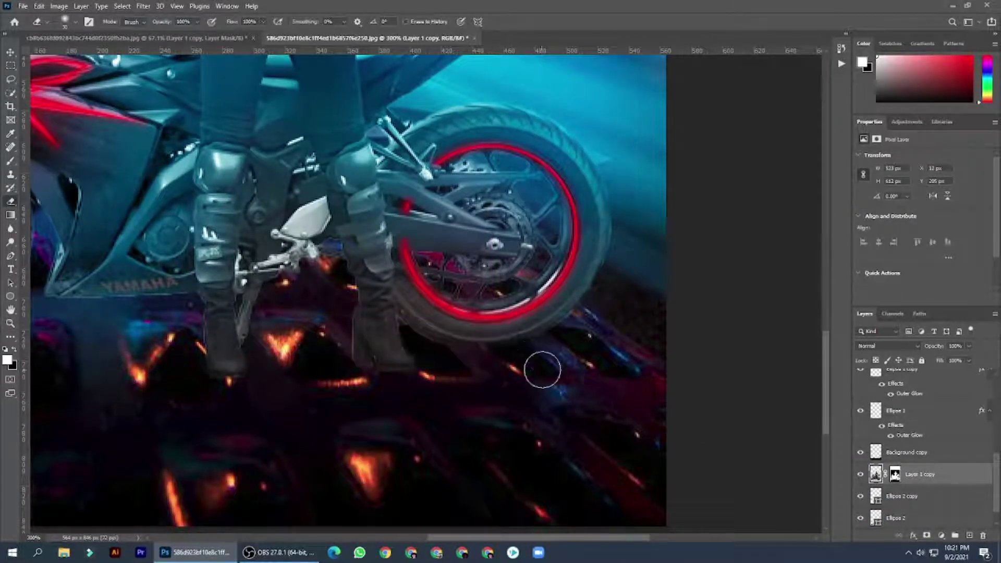
pyautogui.moveTo(503, 372); pyautogui.dragTo(485, 367)
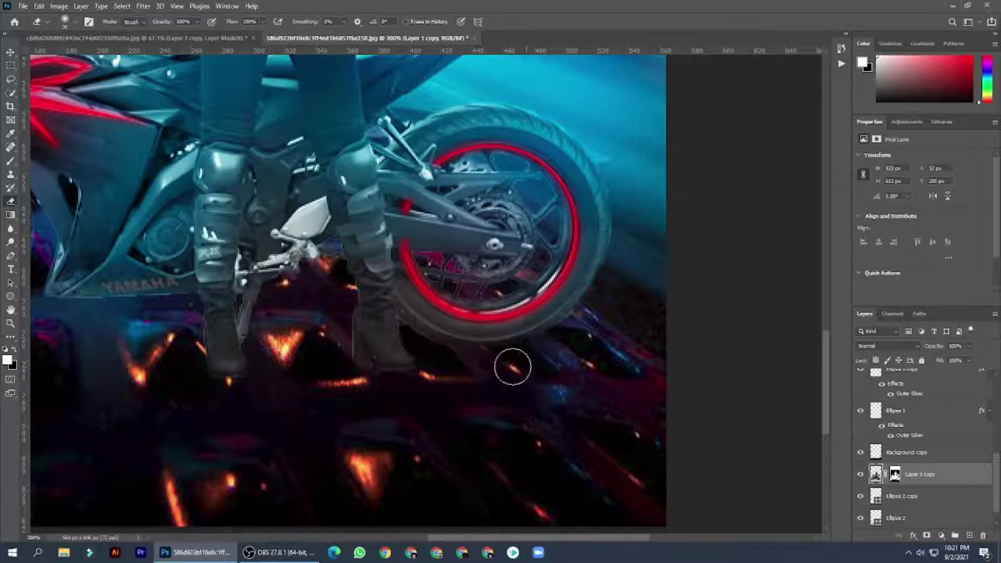
# - Invert Color Fill 8's mask and set it to Linear Dodge (Add)
pyautogui.hotkey('ctrl', '0')
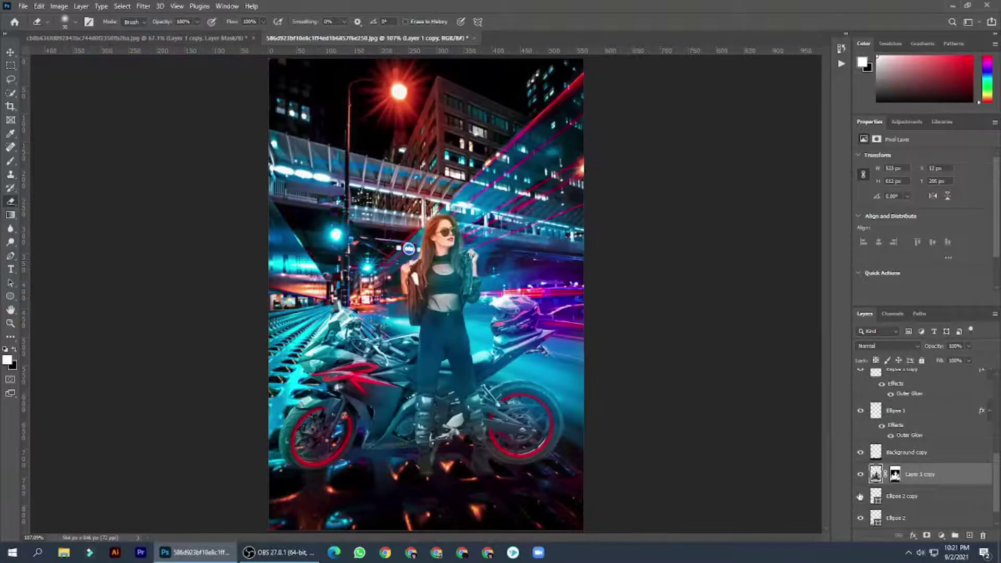
pyautogui.click(861, 474)
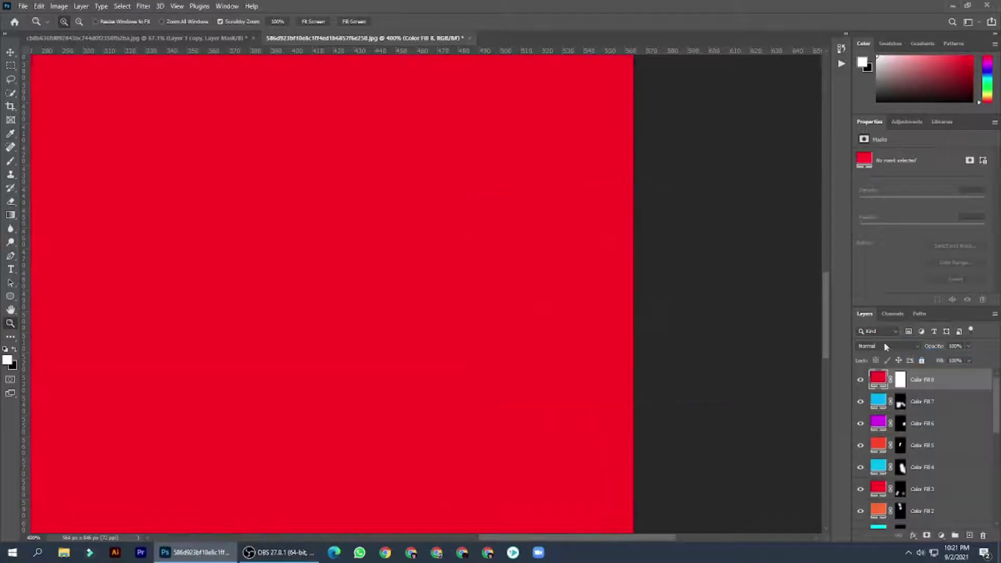
pyautogui.click(901, 380)
pyautogui.hotkey('ctrl', 'i')
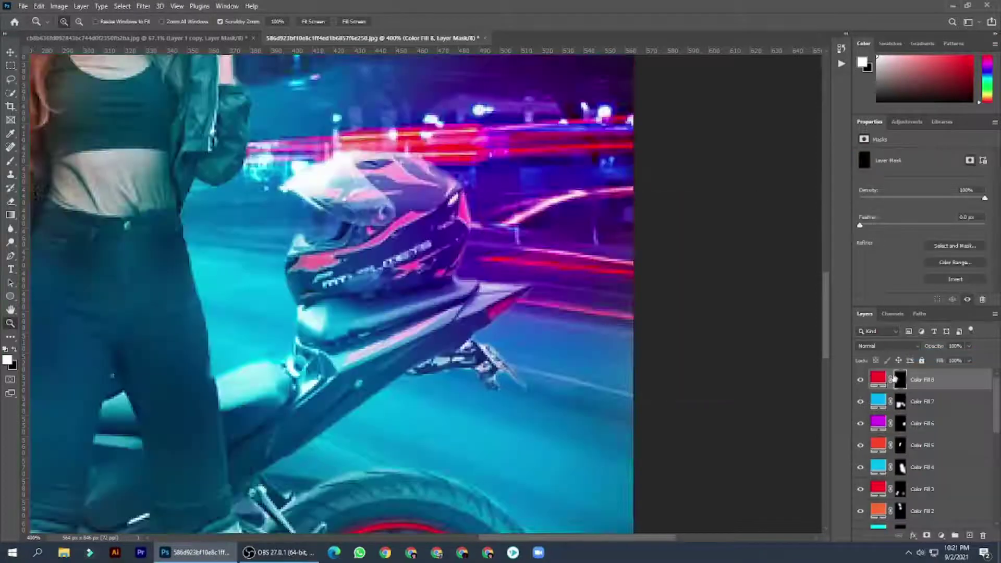
pyautogui.press('b')
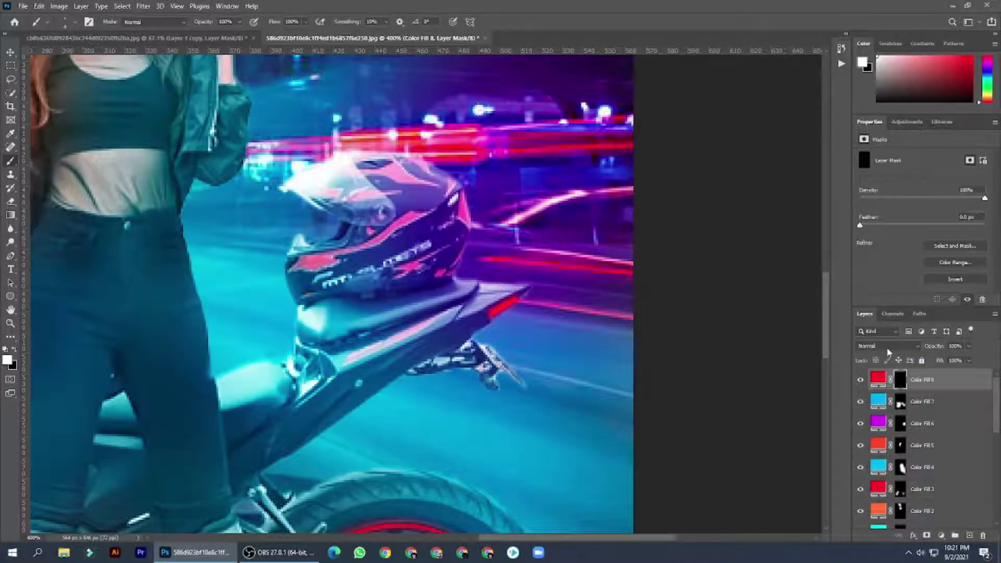
pyautogui.click(889, 346)
pyautogui.click(881, 385)
# - Add Color Fill 9 with an inverted mask, blended as Color Dodge
pyautogui.click(941, 536)
pyautogui.click(934, 348)
pyautogui.click(720, 221)
pyautogui.press('b')
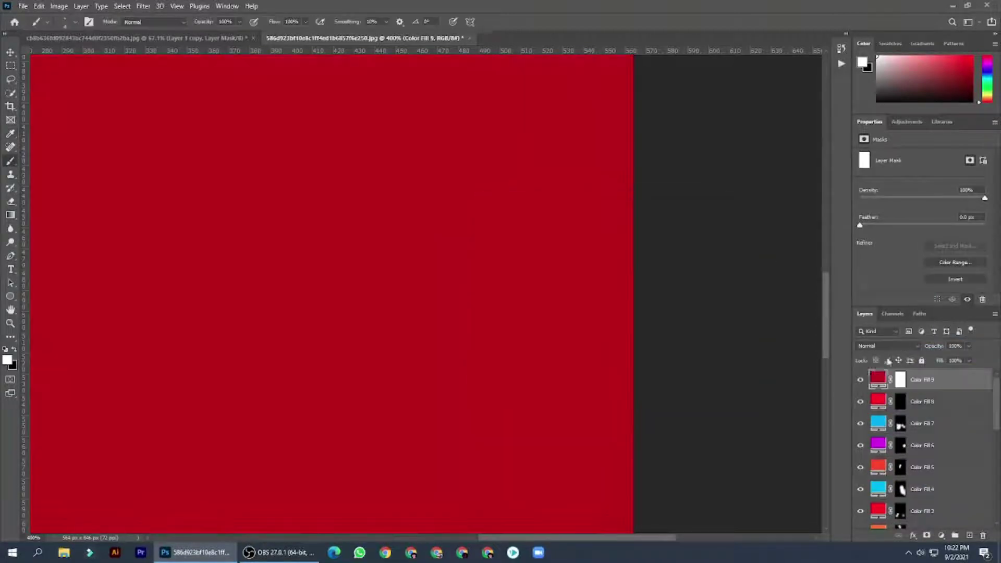
pyautogui.hotkey('ctrl', 'i')
pyautogui.click(886, 346)
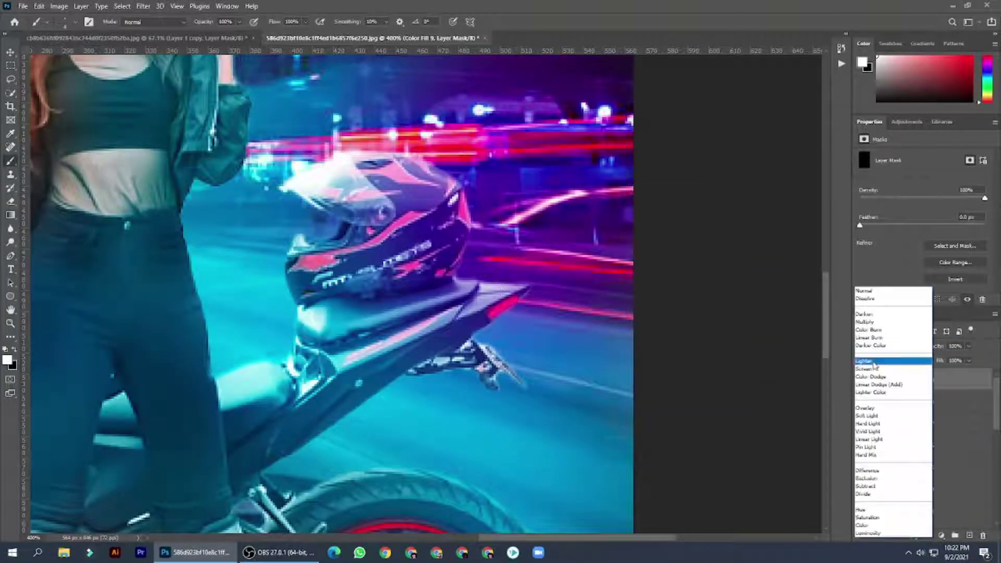
pyautogui.click(881, 379)
# - Add red Color Fill 10 with an inverted mask, blended as Soft Light on the tail
pyautogui.click(942, 535)
pyautogui.click(933, 348)
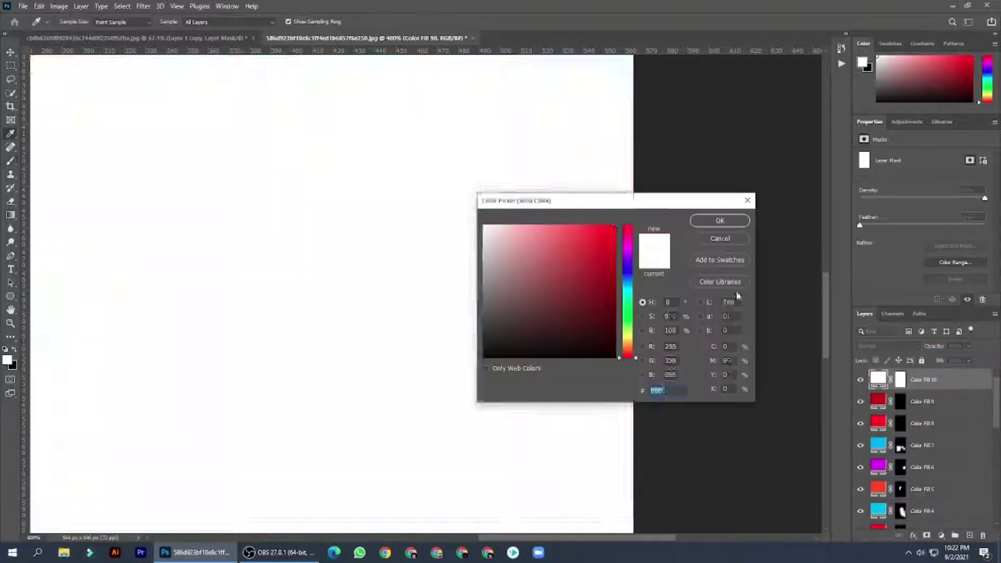
pyautogui.click(719, 221)
pyautogui.hotkey('ctrl', 'i')
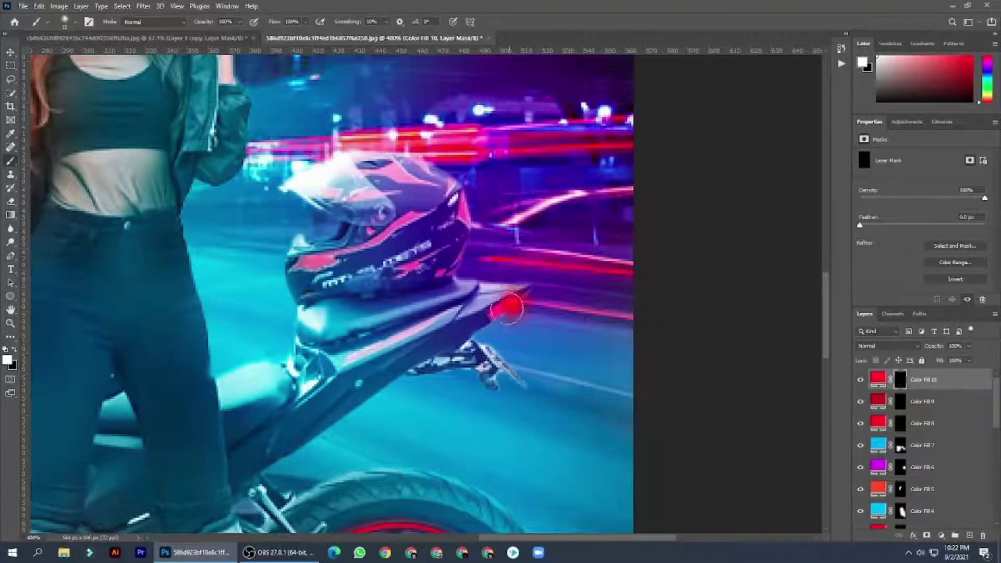
pyautogui.click(886, 346)
pyautogui.click(881, 417)
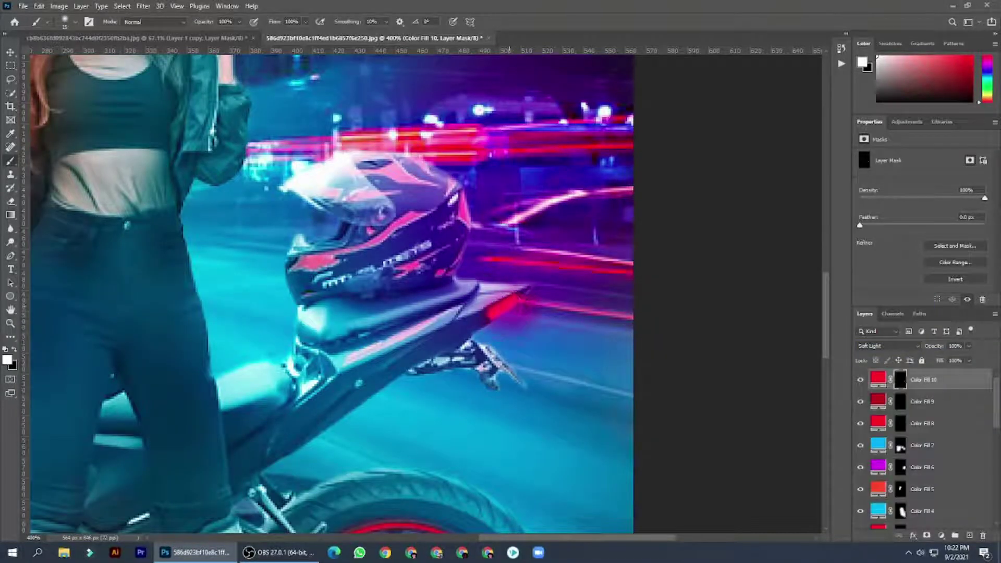
pyautogui.hotkey('ctrl', '0')
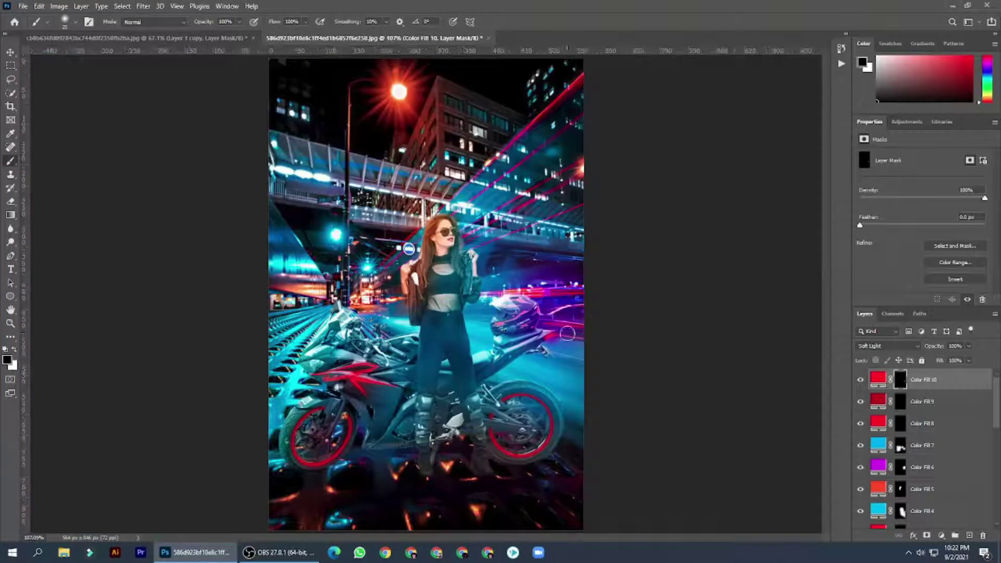
pyautogui.click(11, 52)
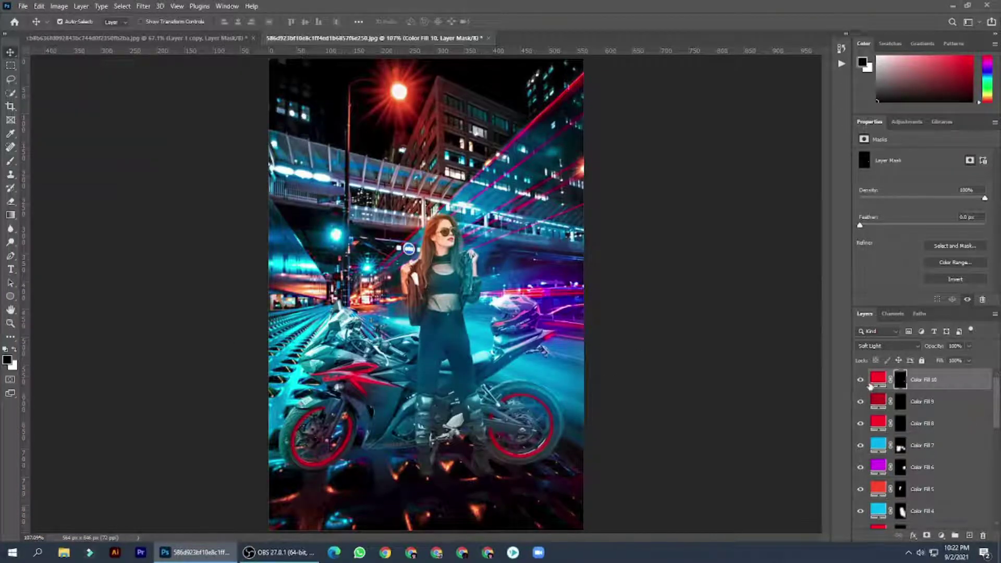
# - Stamp visible layers and grade in Camera Raw: exposure -0.35, highlights -17, shadows -66, dehaze +42
pyautogui.hotkey('ctrl', 'shift', 'alt', 'e')
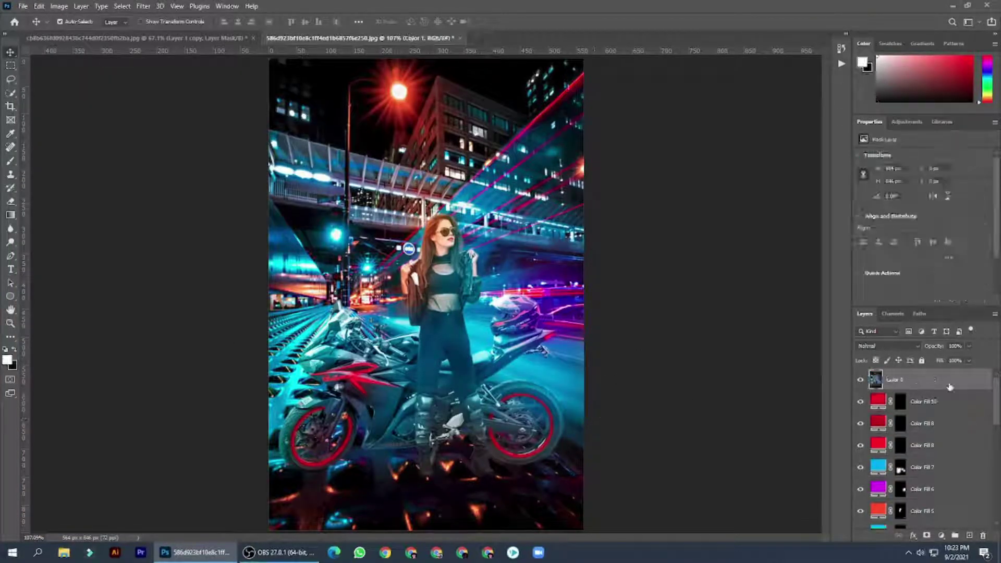
pyautogui.click(143, 5)
pyautogui.click(167, 94)
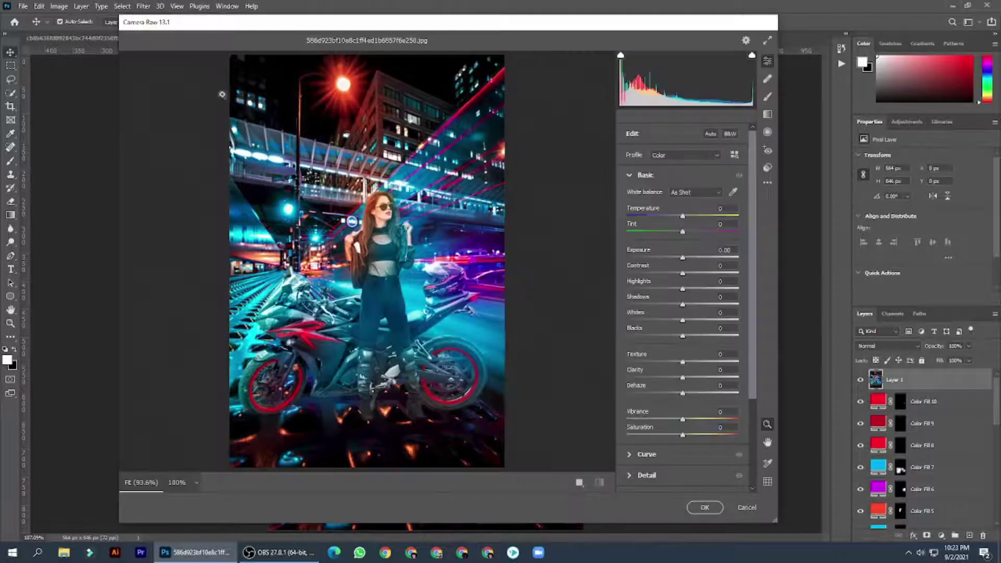
pyautogui.moveTo(683, 215)
pyautogui.mouseDown()
pyautogui.moveTo(669, 218)
pyautogui.moveTo(685, 216)
pyautogui.mouseUp()
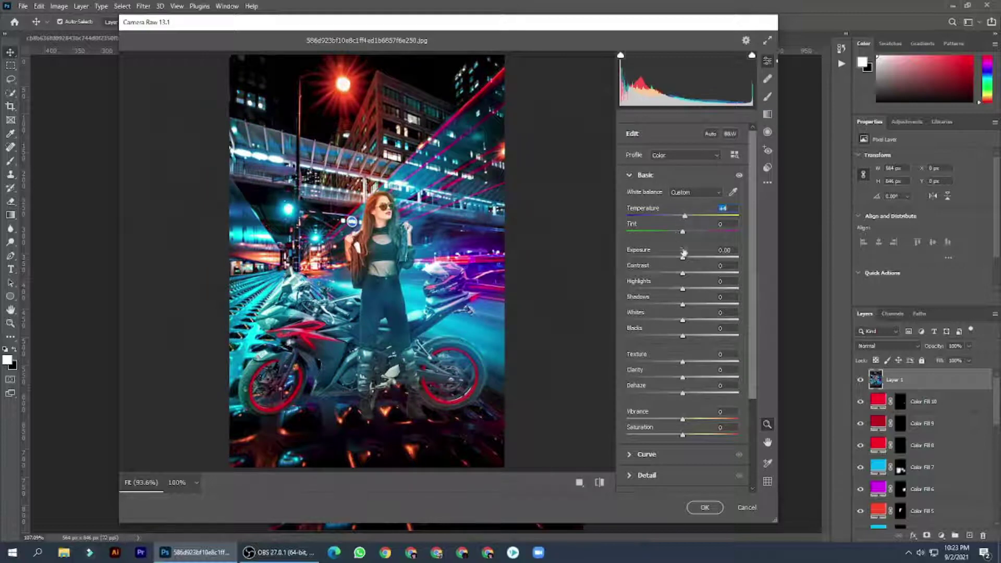
pyautogui.moveTo(683, 254); pyautogui.dragTo(720, 280)
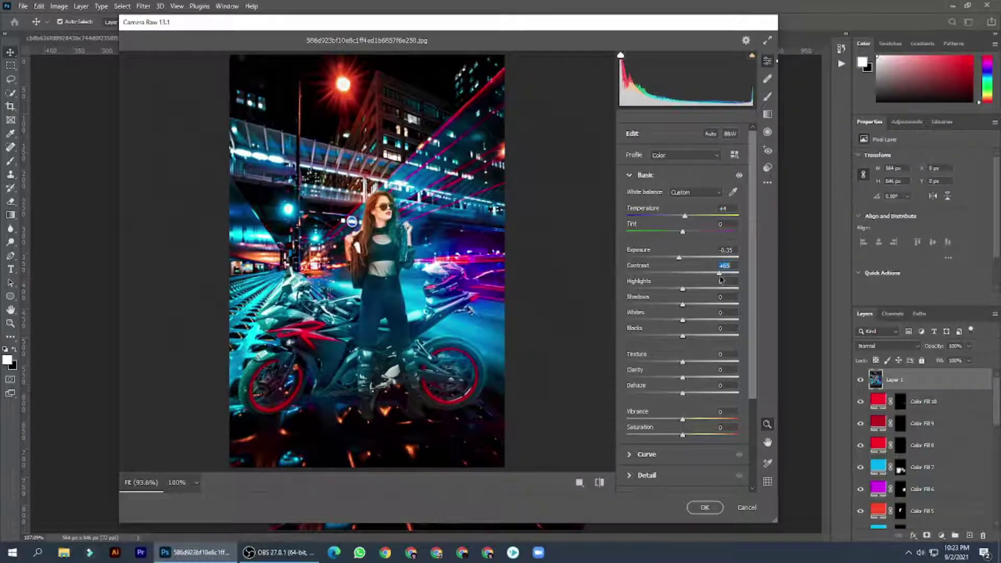
pyautogui.moveTo(682, 289)
pyautogui.mouseDown()
pyautogui.moveTo(673, 289)
pyautogui.moveTo(676, 274)
pyautogui.moveTo(642, 305)
pyautogui.mouseUp()
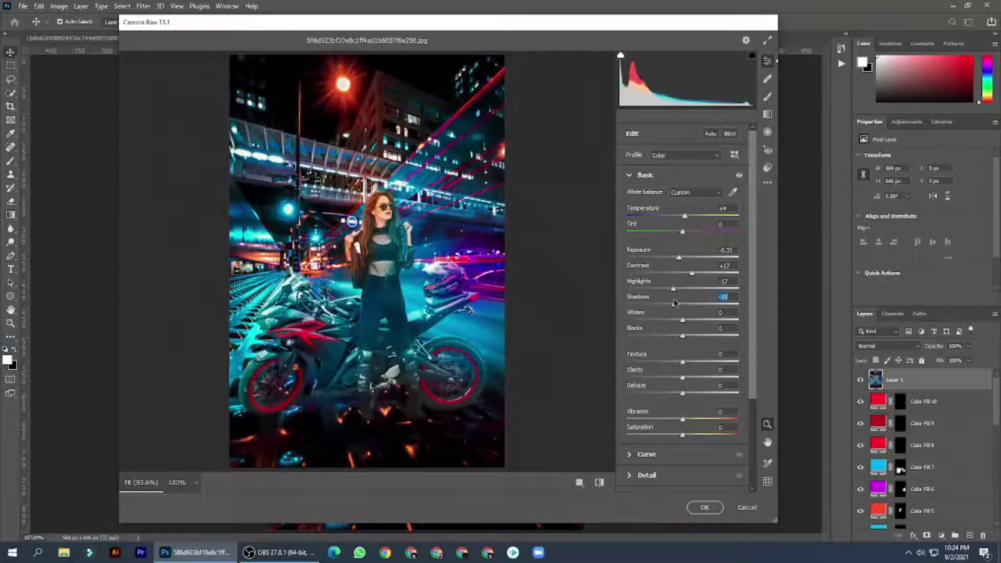
pyautogui.moveTo(683, 320)
pyautogui.mouseDown()
pyautogui.moveTo(692, 320)
pyautogui.moveTo(641, 338)
pyautogui.moveTo(684, 337)
pyautogui.mouseUp()
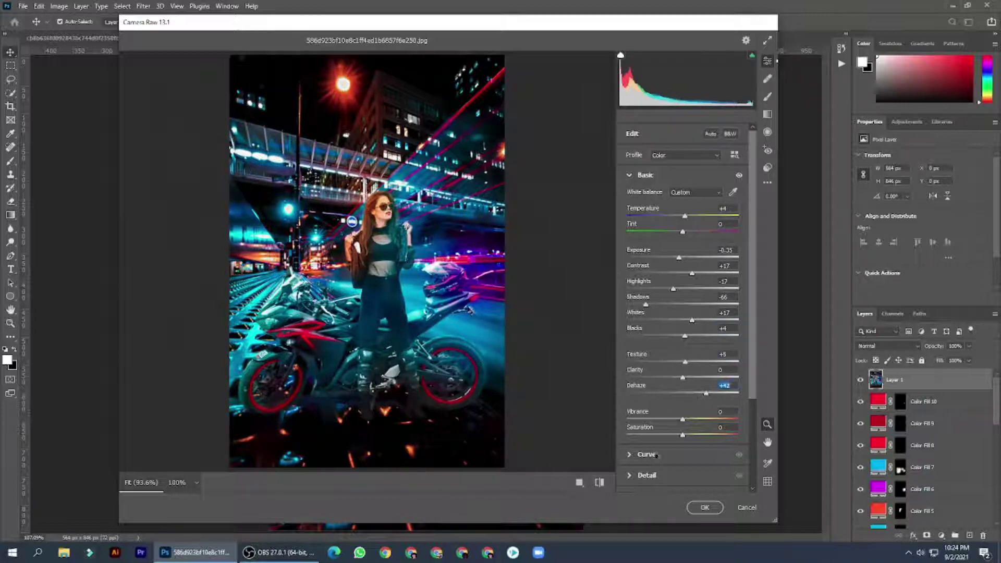
pyautogui.click(705, 507)
# - Toggle the graded layer's visibility to compare before and after
pyautogui.scroll(-2, 860, 465)
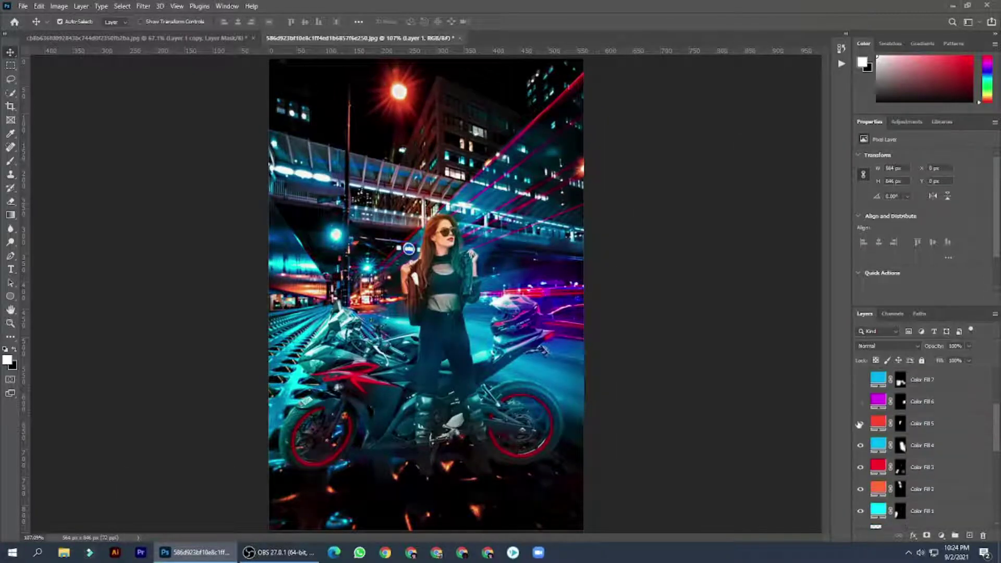
pyautogui.scroll(-2, 864, 479)
pyautogui.scroll(-2, 864, 458)
pyautogui.scroll(-2, 864, 464)
pyautogui.scroll(5, 870, 498)
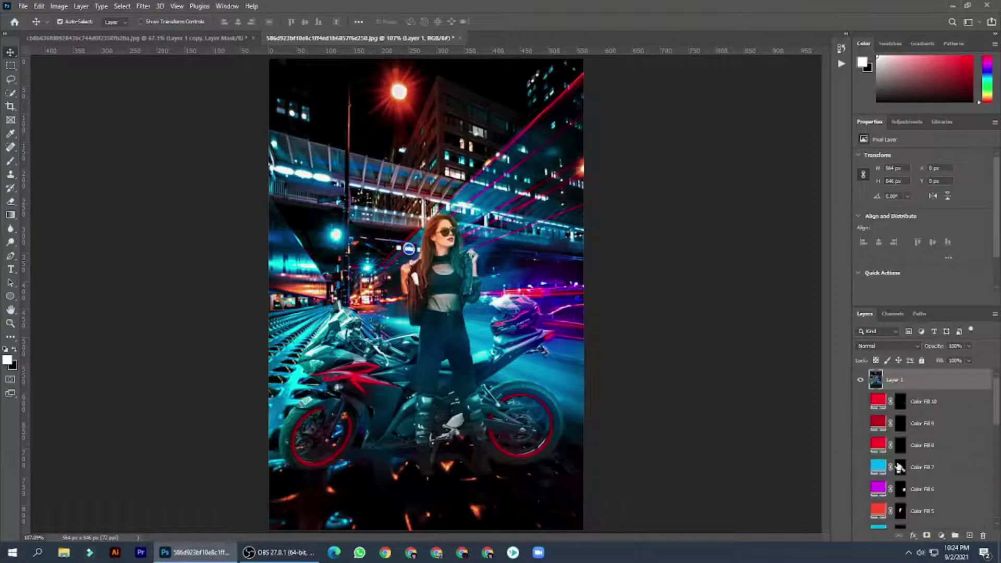
pyautogui.click(860, 381)
pyautogui.click(860, 382)
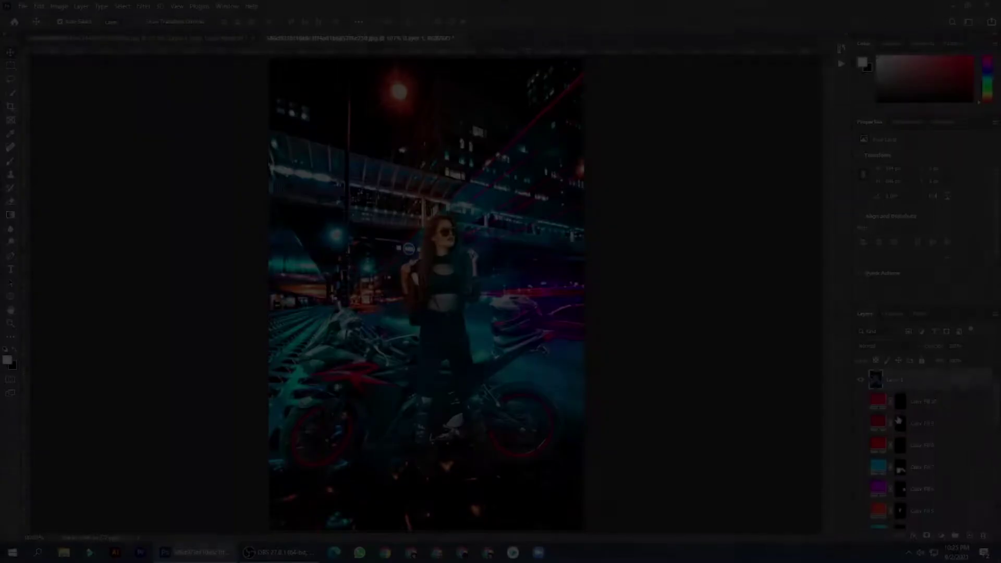